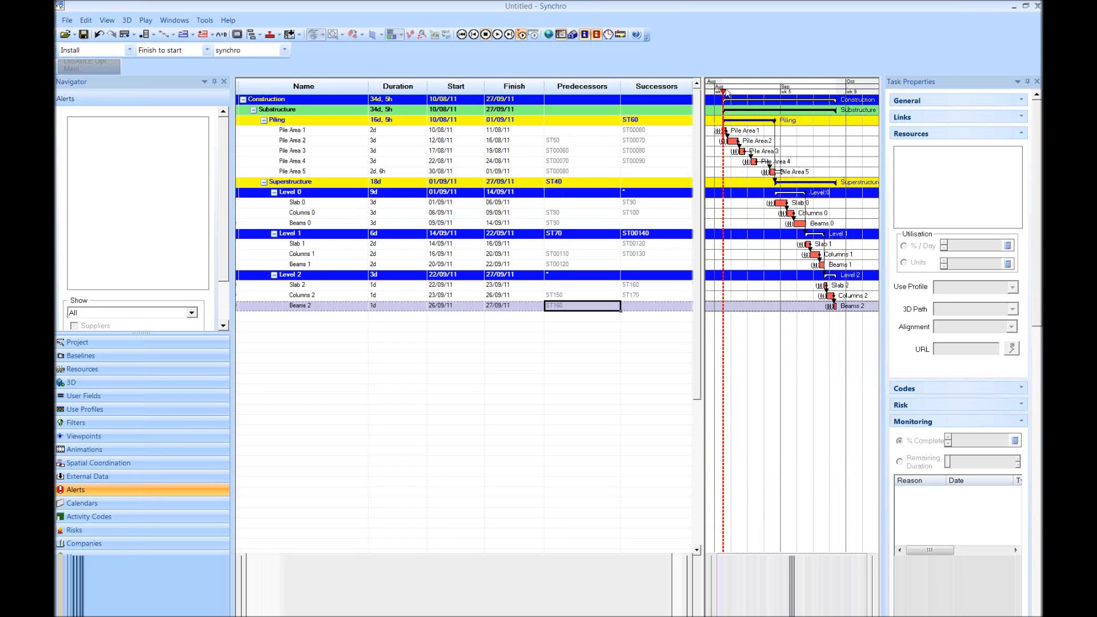
# Step: Move the Gantt chart's red focus time line to about 6 September 2011
pyautogui.moveTo(726, 92); pyautogui.dragTo(787, 91)
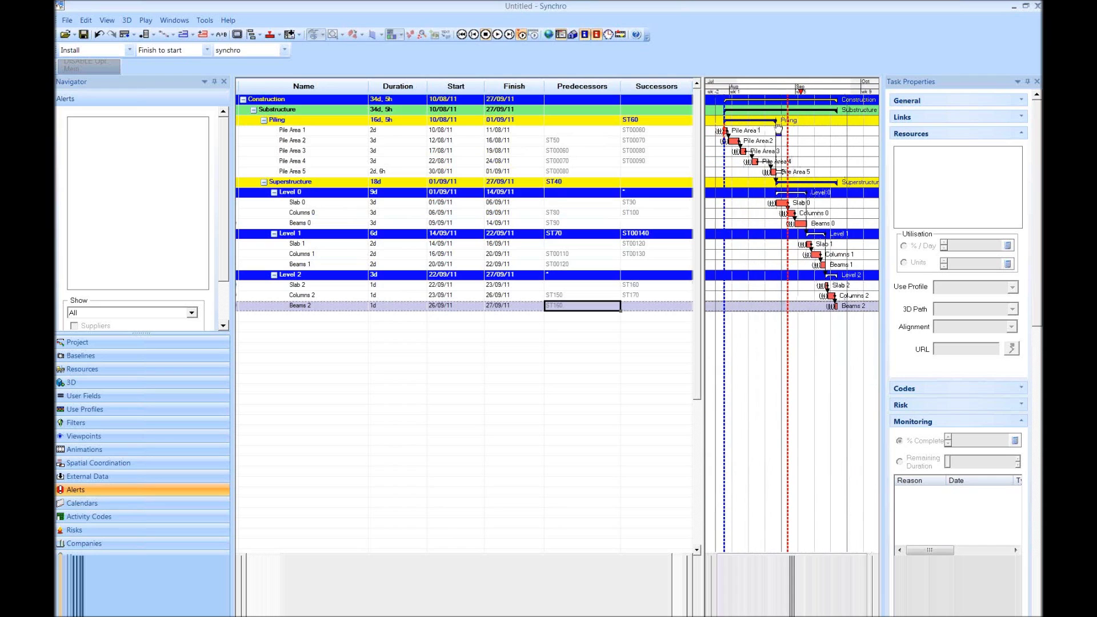
pyautogui.scroll(3, 736, 112)
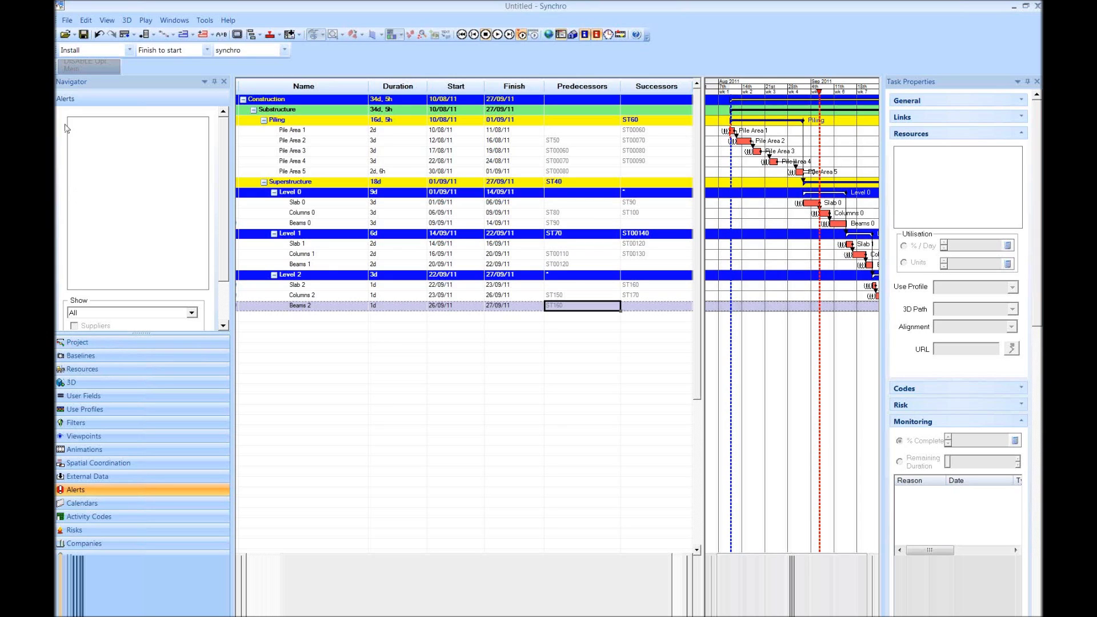
# Step: Switch the project's data date from automatic to manual and set it to 4 September 2011
pyautogui.click(77, 341)
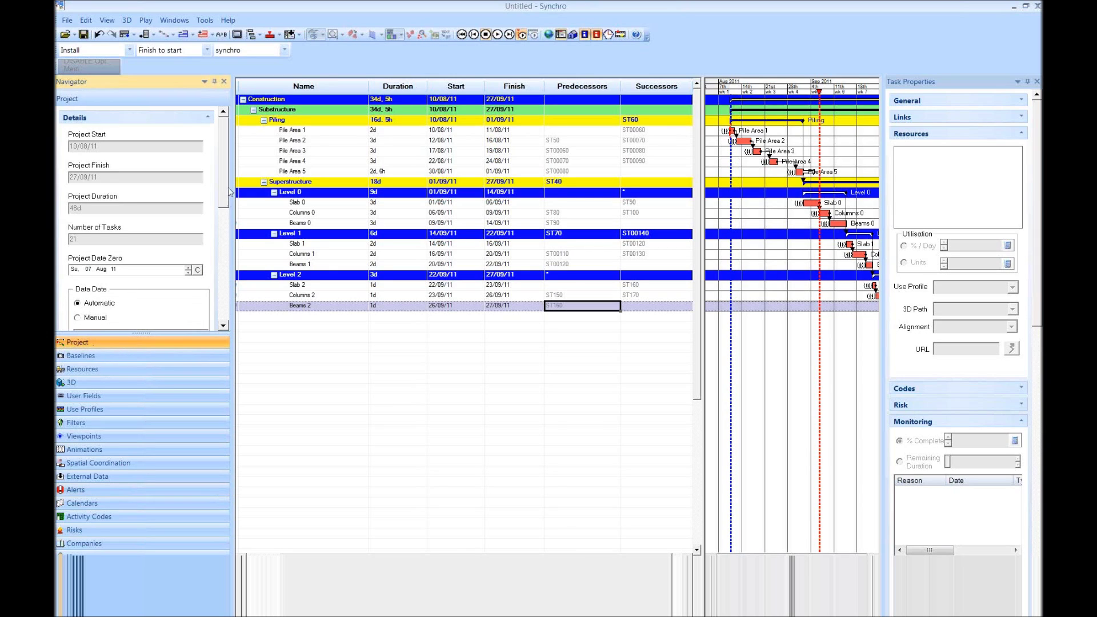
pyautogui.moveTo(229, 192); pyautogui.dragTo(225, 225)
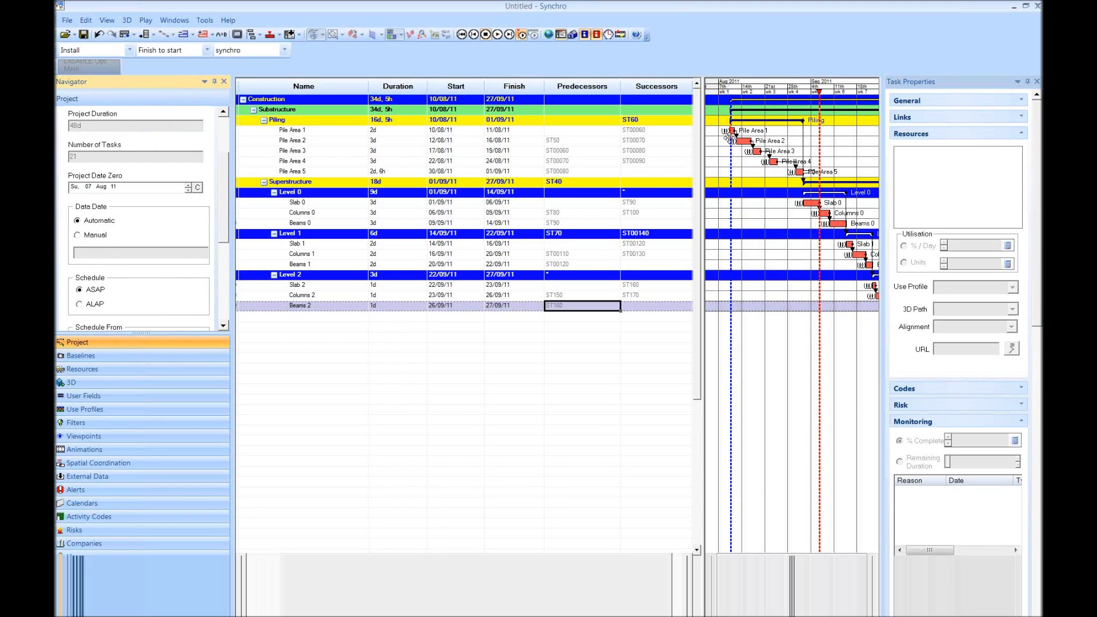
pyautogui.click(95, 235)
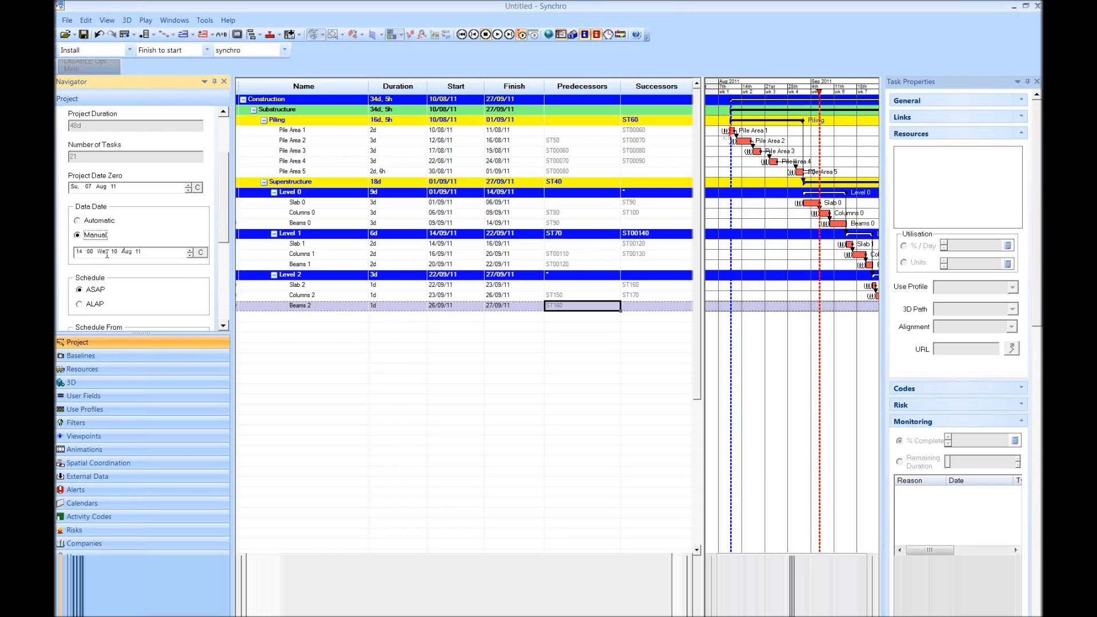
pyautogui.keyDown('ctrl'); pyautogui.scroll(3, 792, 181); pyautogui.keyUp('ctrl')
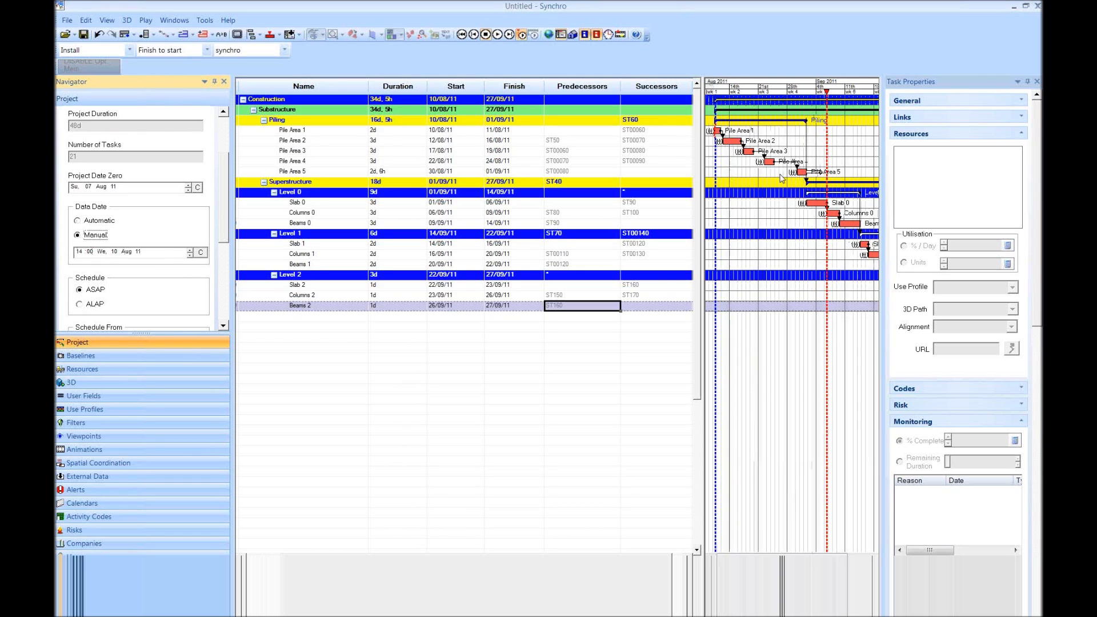
pyautogui.keyDown('ctrl'); pyautogui.scroll(3, 760, 191); pyautogui.keyUp('ctrl')
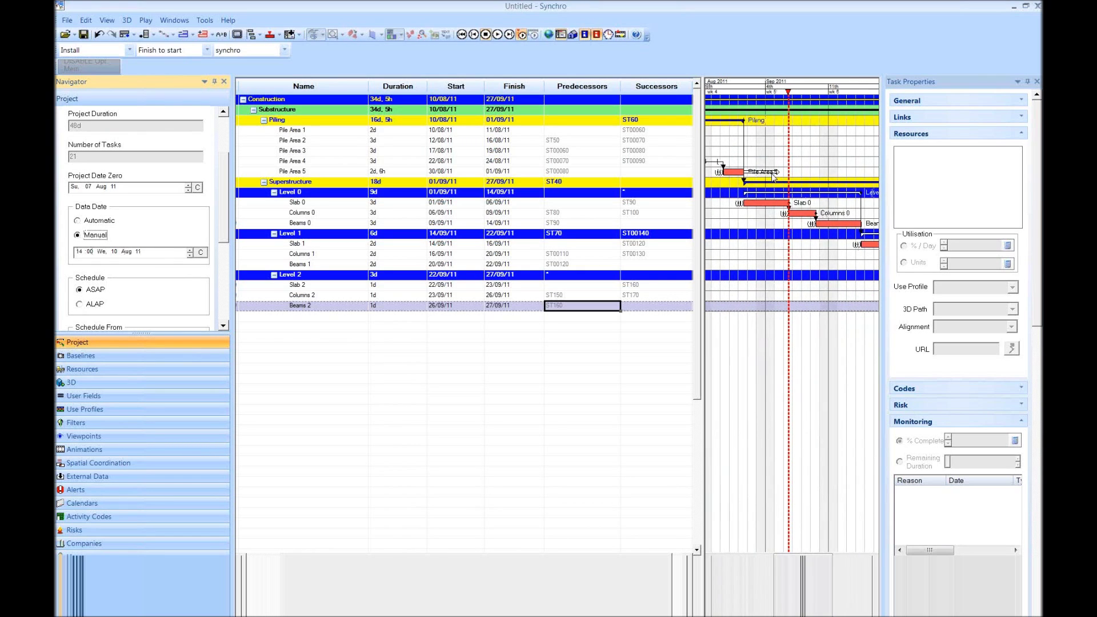
pyautogui.keyDown('ctrl'); pyautogui.scroll(1, 759, 177); pyautogui.keyUp('ctrl')
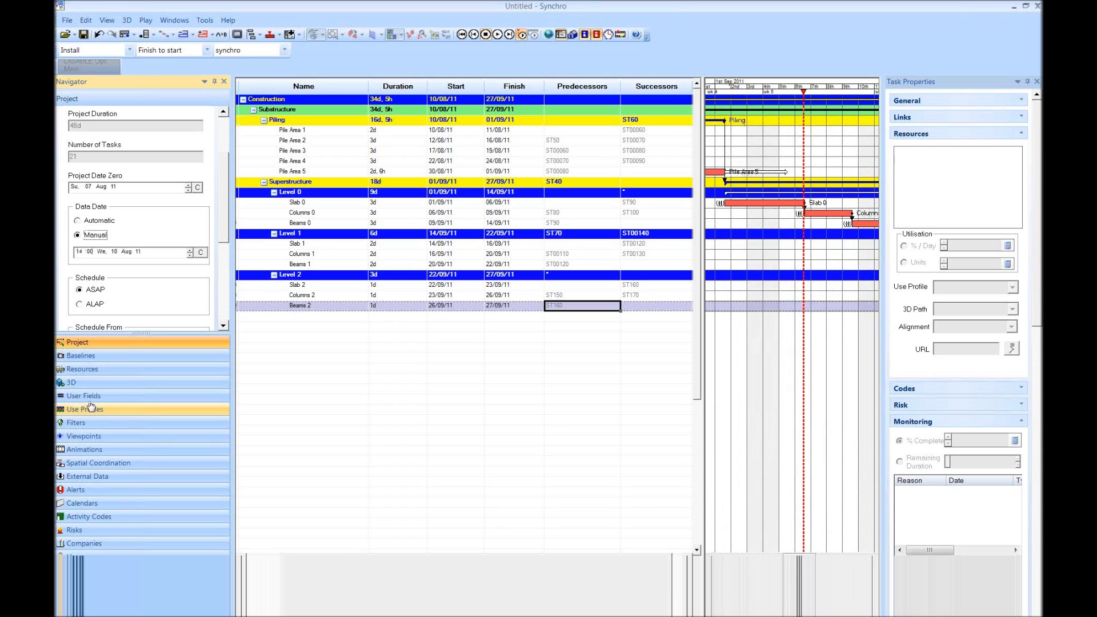
pyautogui.click(198, 253)
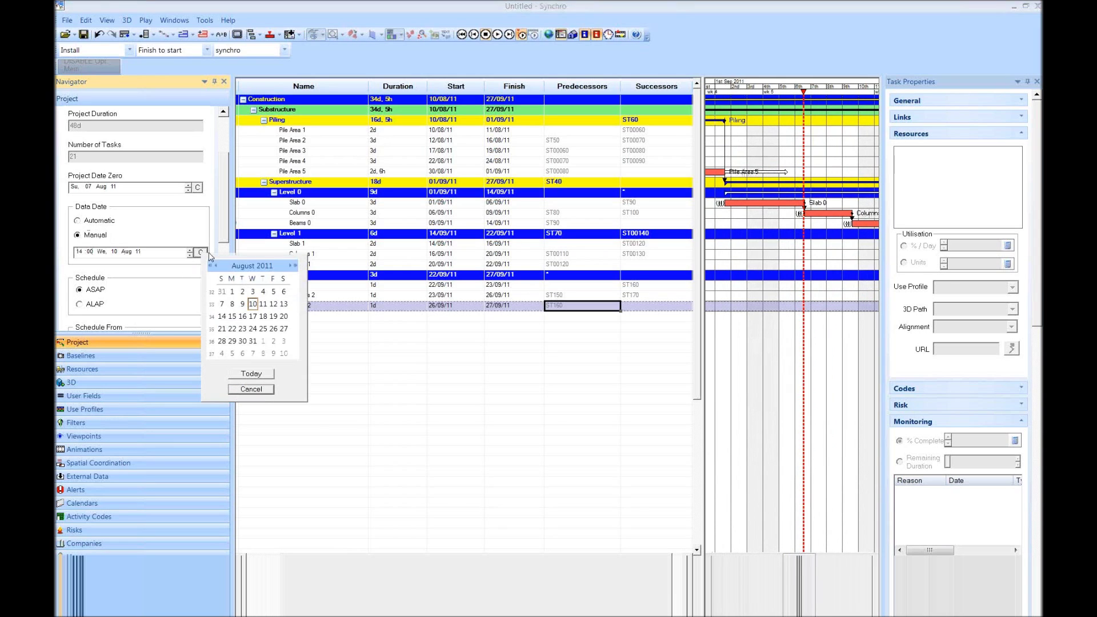
pyautogui.click(293, 266)
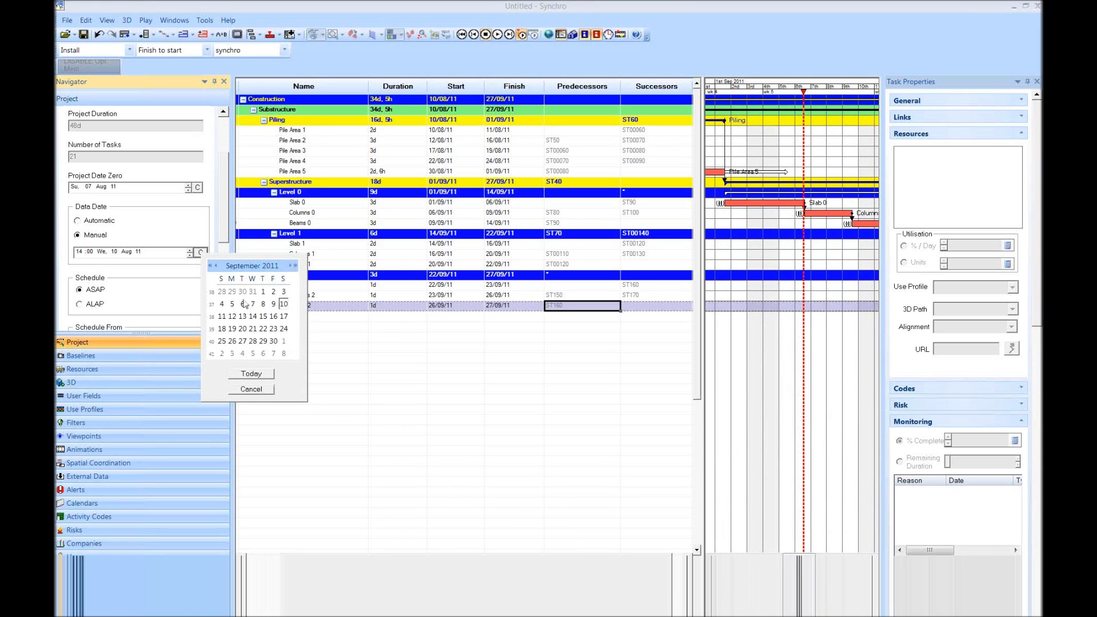
pyautogui.click(222, 304)
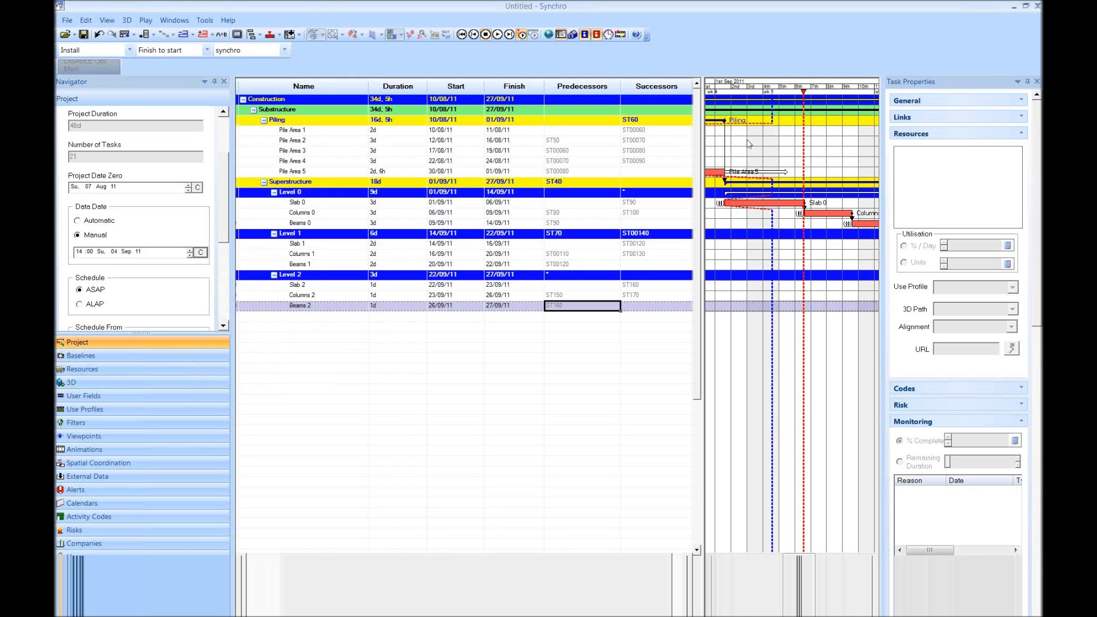
# Step: Change the status of the Slab 0 task to Started, using its planned start as the start time
pyautogui.keyDown('ctrl'); pyautogui.scroll(-3, 748, 144); pyautogui.keyUp('ctrl')
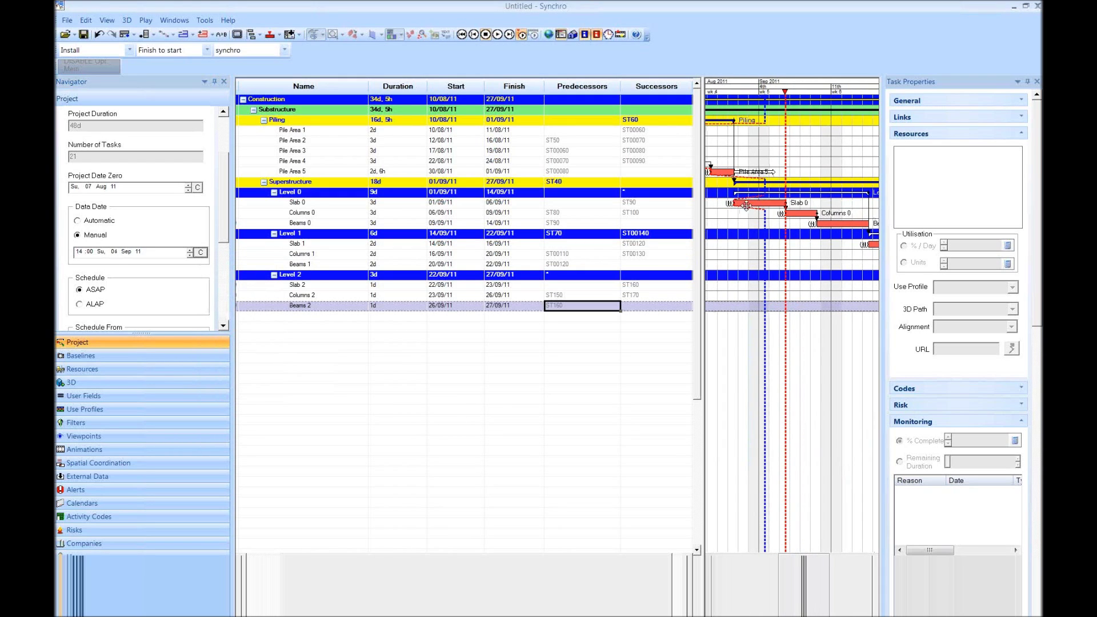
pyautogui.keyDown('ctrl'); pyautogui.scroll(-1, 762, 202); pyautogui.keyUp('ctrl')
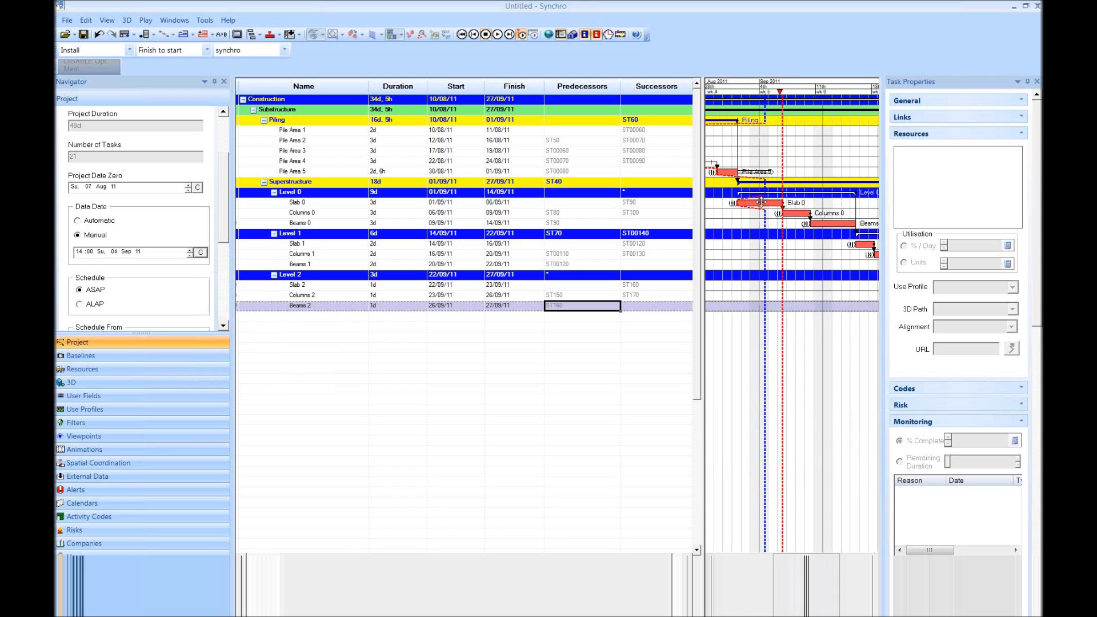
pyautogui.keyDown('ctrl'); pyautogui.scroll(-1, 762, 202); pyautogui.keyUp('ctrl')
pyautogui.click(341, 203)
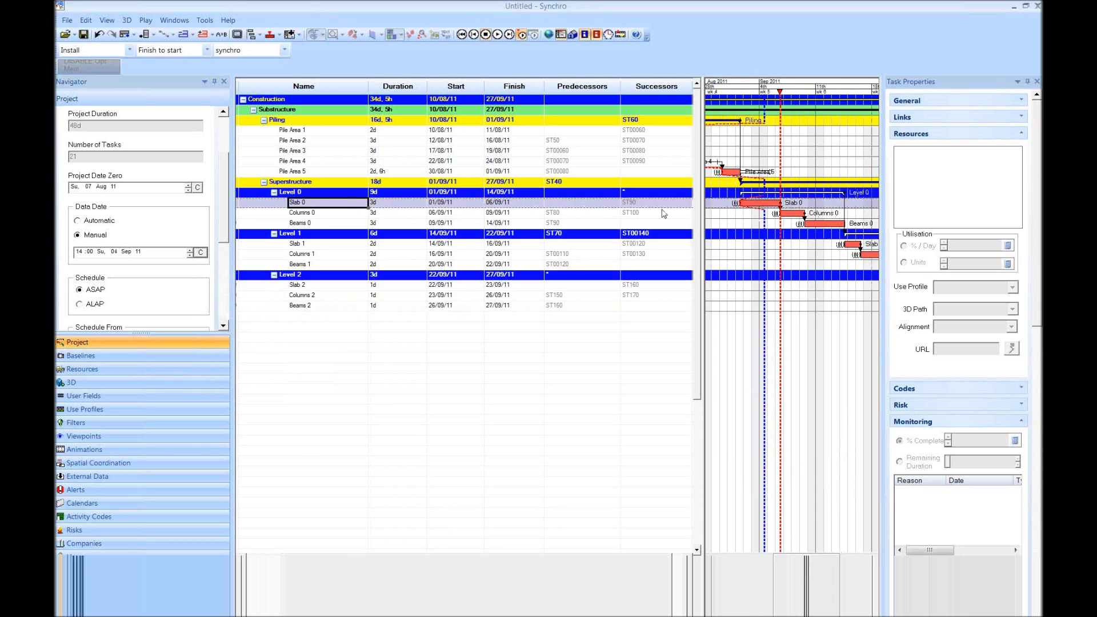
pyautogui.keyDown('ctrl'); pyautogui.scroll(2, 774, 191); pyautogui.keyUp('ctrl')
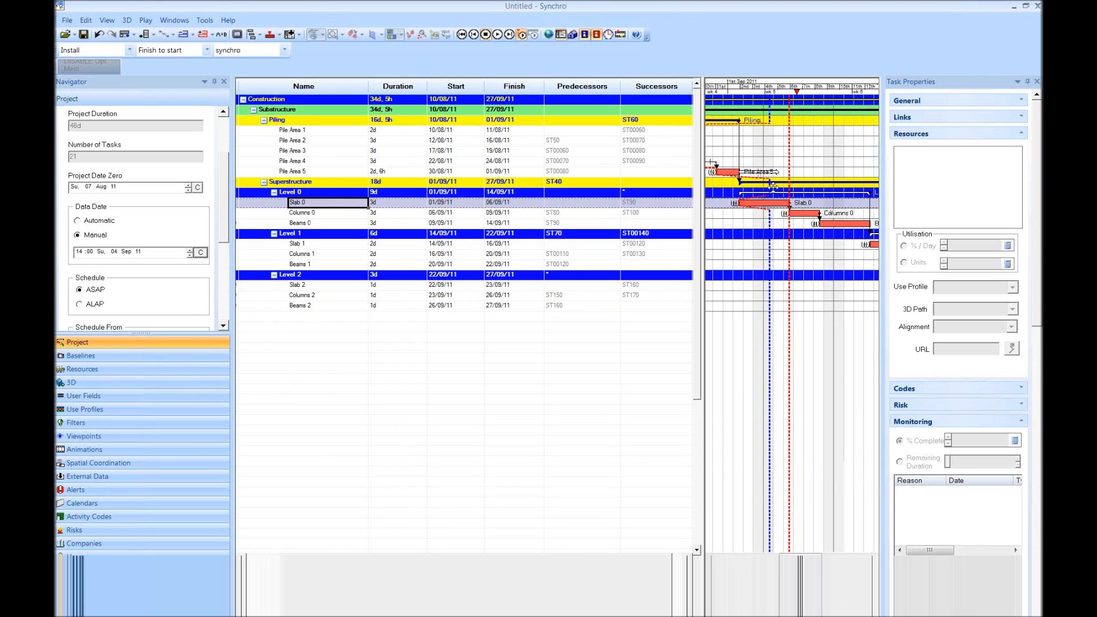
pyautogui.click(930, 134)
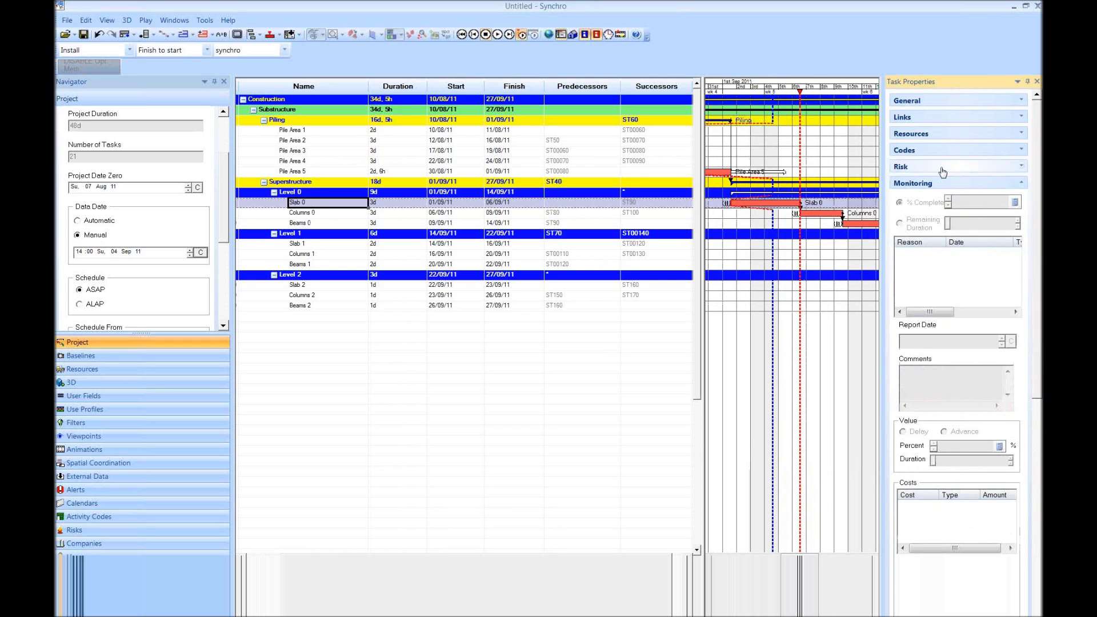
pyautogui.click(956, 102)
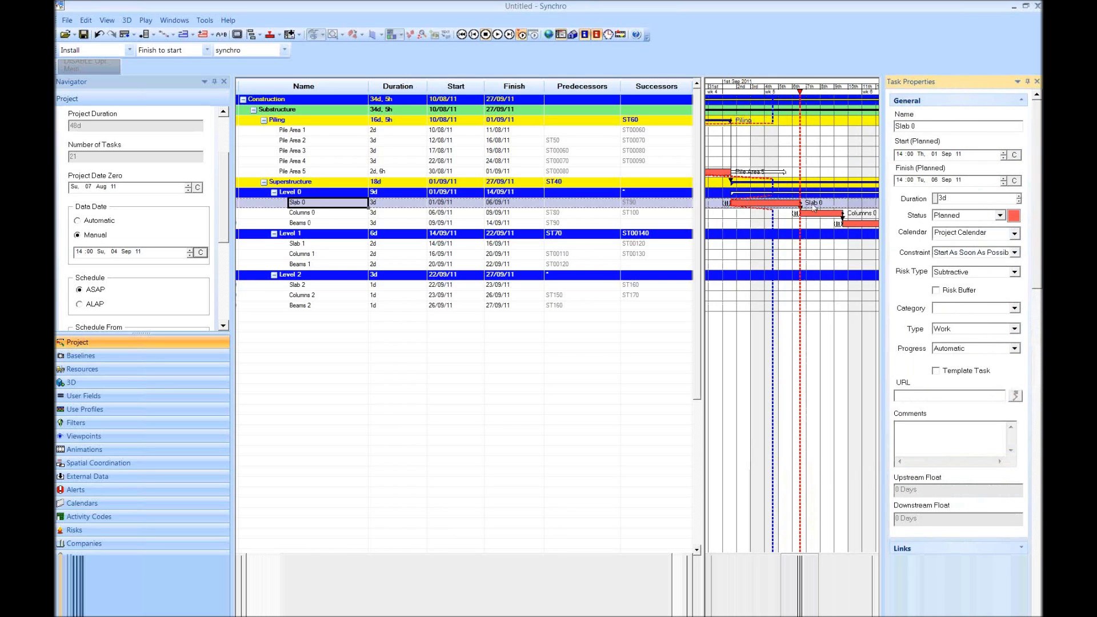
pyautogui.click(999, 215)
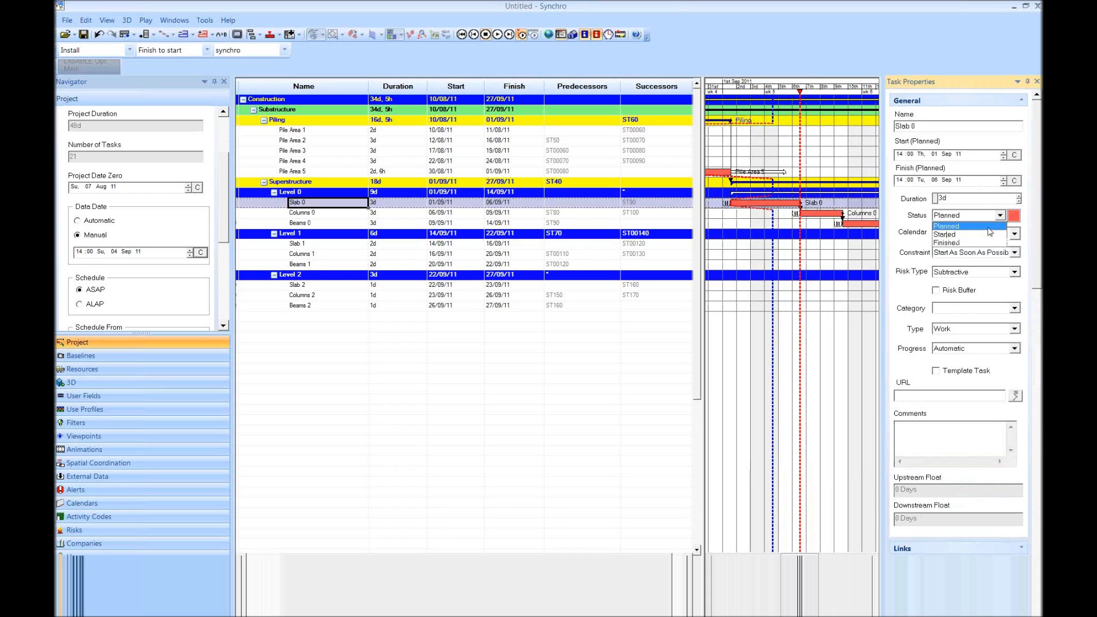
pyautogui.click(944, 234)
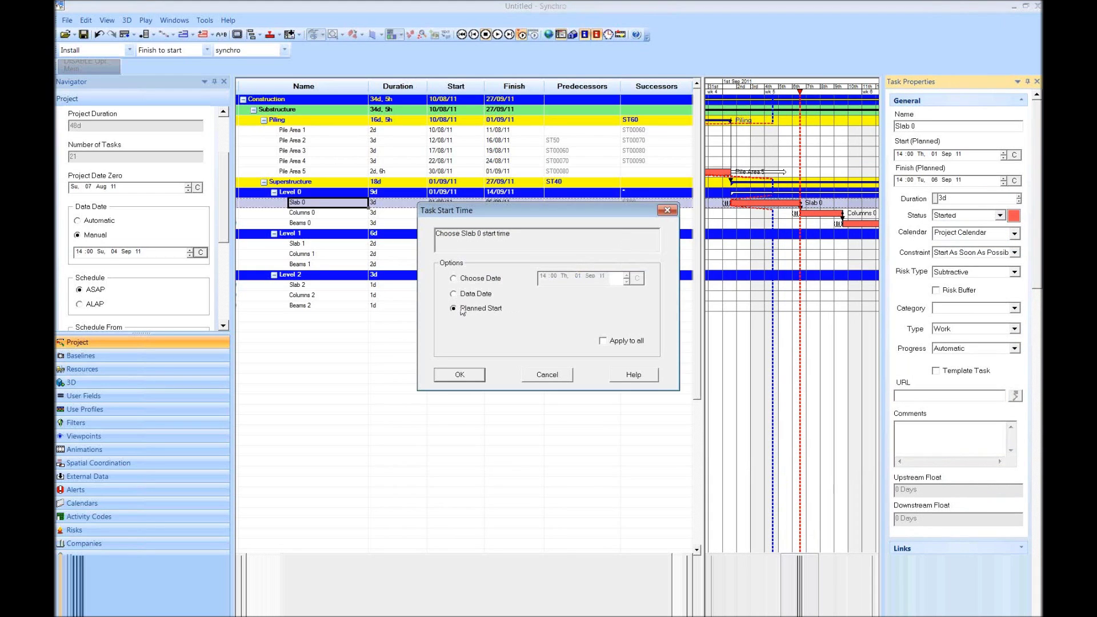
pyautogui.click(461, 374)
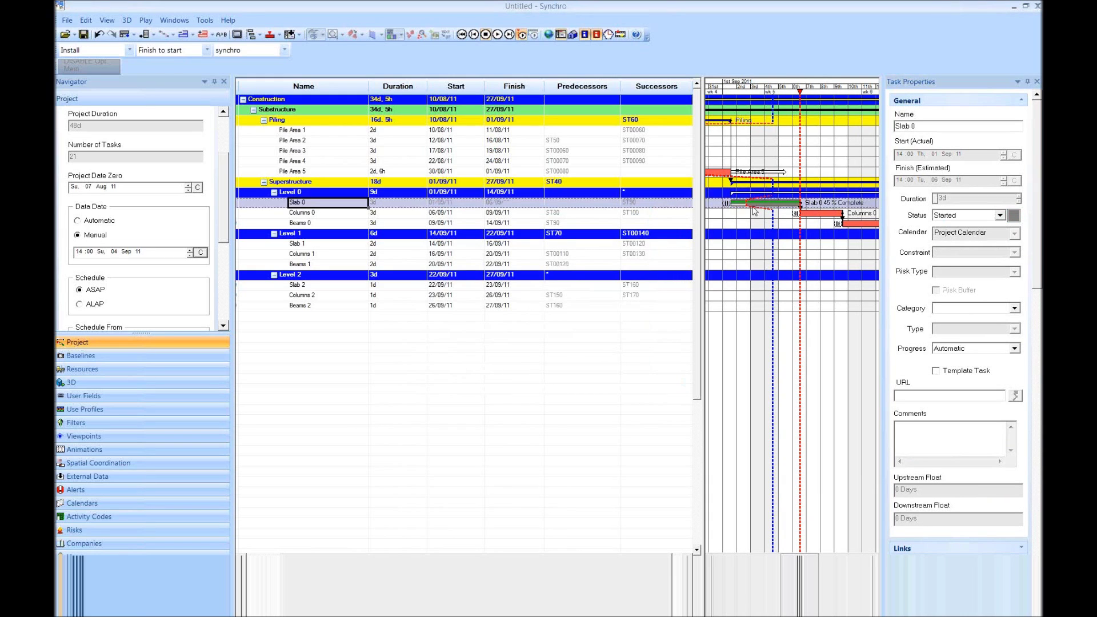
# Step: Widen the Gantt chart area by narrowing the task table so that it ends at the Predecessors column
pyautogui.scroll(-2, 789, 194)
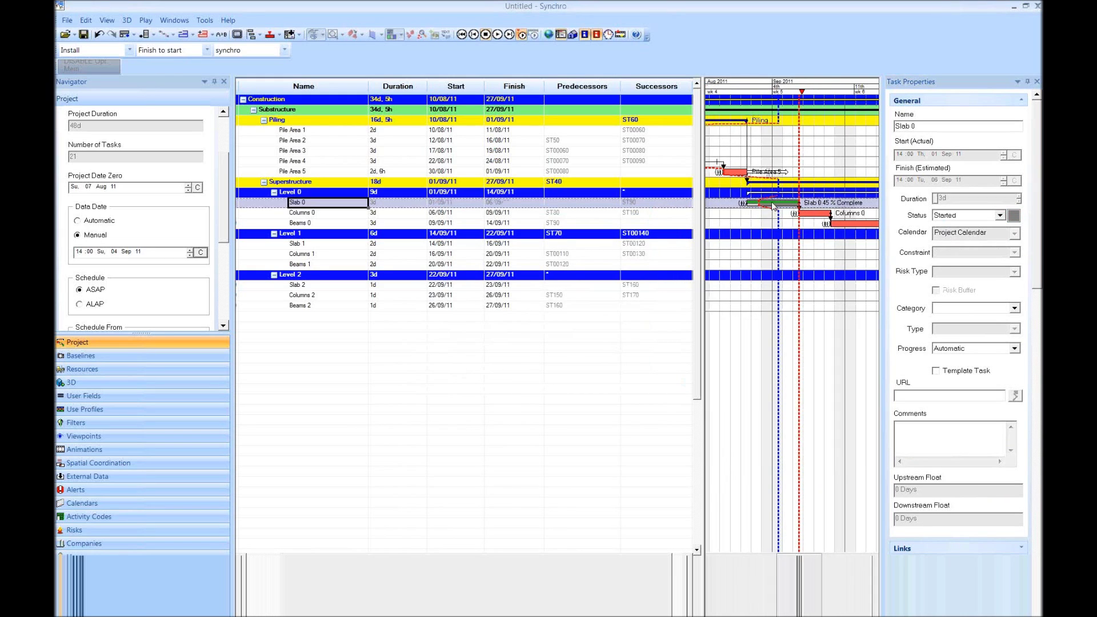
pyautogui.scroll(1, 790, 220)
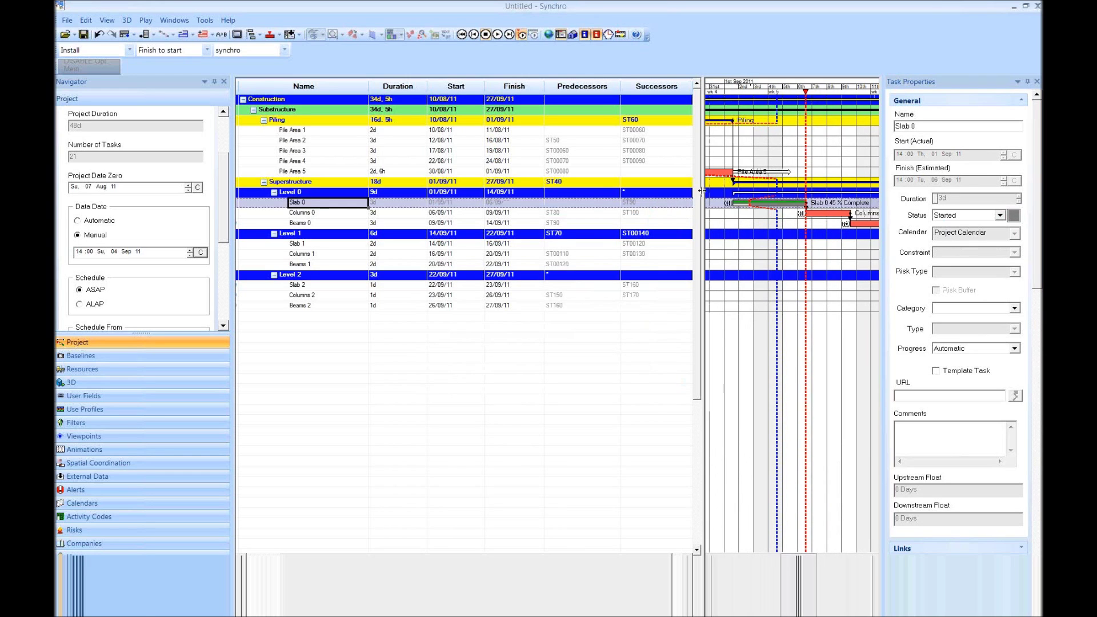
pyautogui.moveTo(701, 191); pyautogui.dragTo(601, 187)
pyautogui.scroll(3, 678, 219)
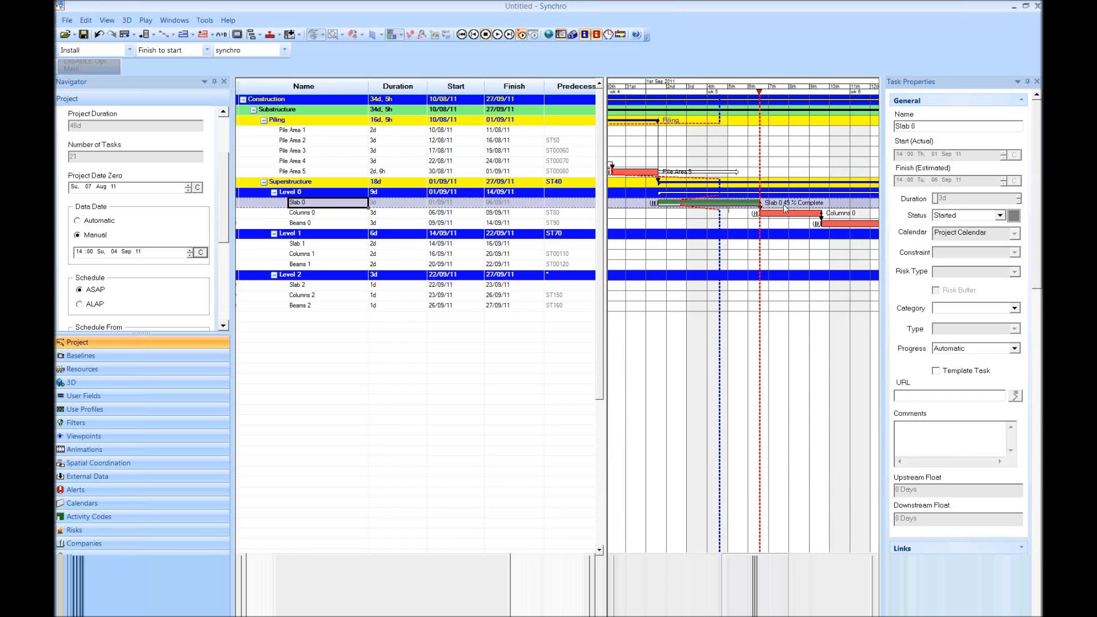
pyautogui.keyDown('ctrl'); pyautogui.scroll(-3, 717, 292); pyautogui.keyUp('ctrl')
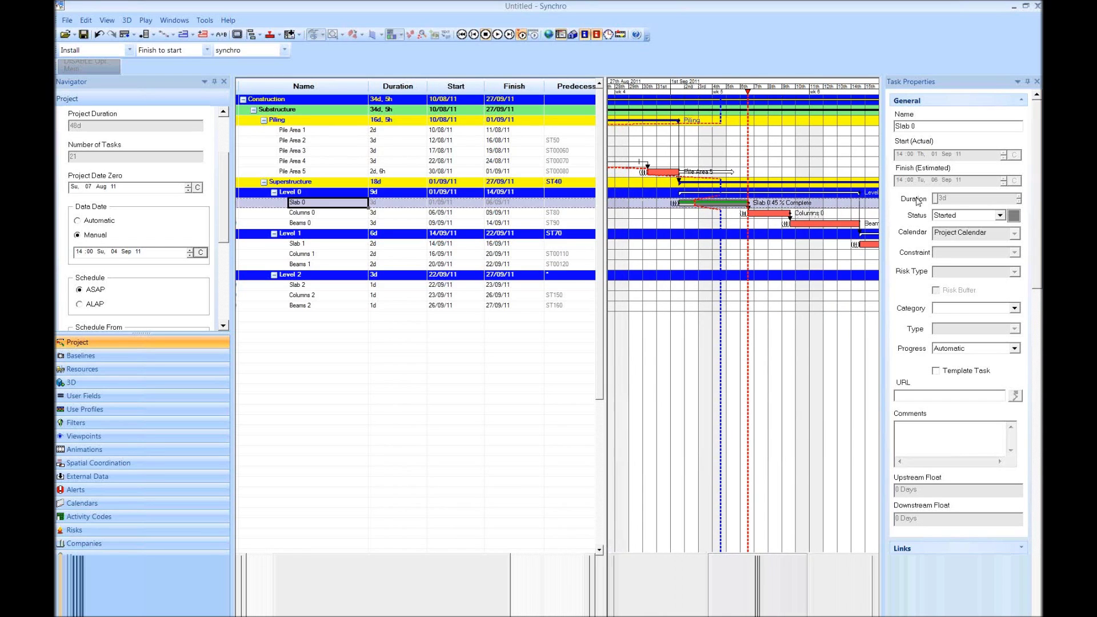
# Step: Set the completion of Slab 0 to 15% in its monitoring properties
pyautogui.click(914, 101)
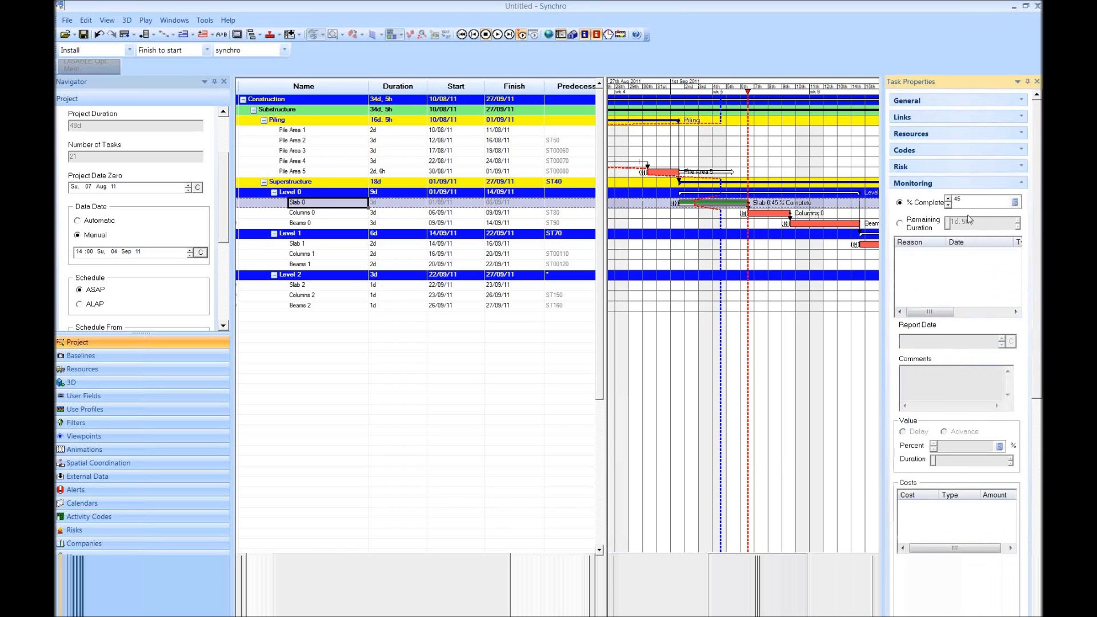
pyautogui.click(953, 204)
pyautogui.doubleClick(957, 200)
pyautogui.write('15')
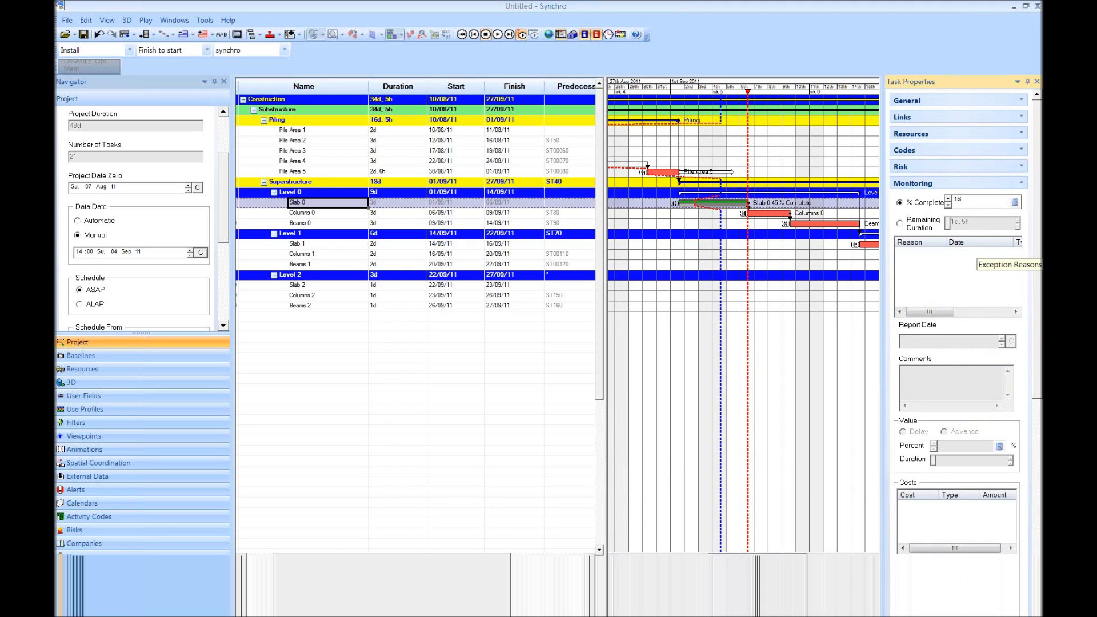
pyautogui.press('Return')
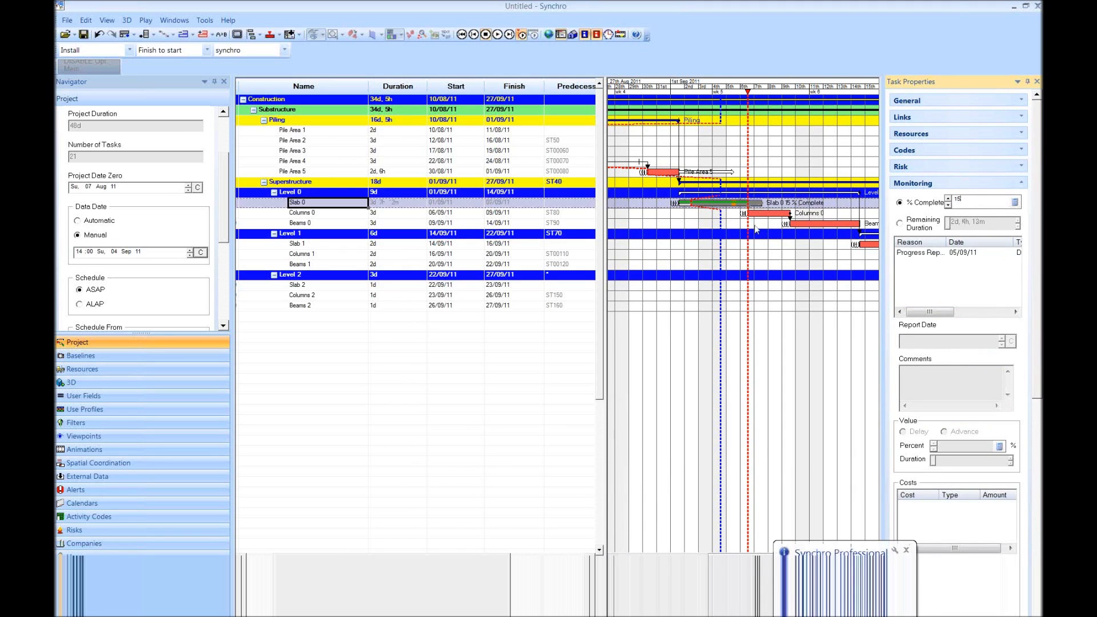
# Step: Examine Slab 0's progress bar on the Gantt chart, its progress report entry with the delay value, and the variance analysis
pyautogui.keyDown('ctrl'); pyautogui.scroll(3, 738, 223); pyautogui.keyUp('ctrl')
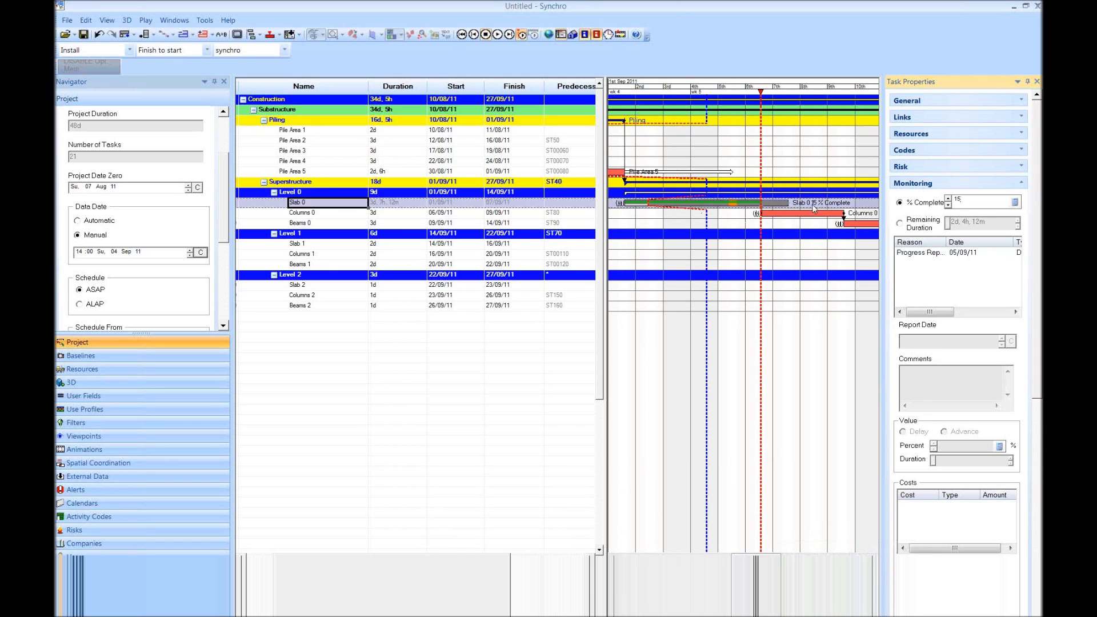
pyautogui.keyDown('ctrl'); pyautogui.scroll(2, 743, 212); pyautogui.keyUp('ctrl')
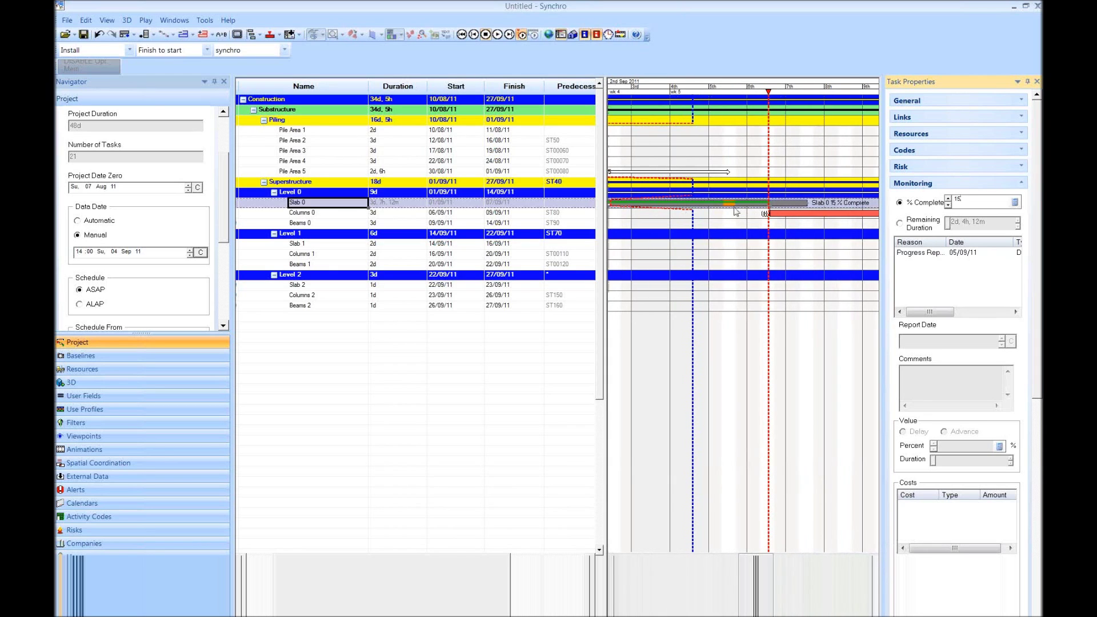
pyautogui.keyDown('ctrl'); pyautogui.scroll(-1, 734, 211); pyautogui.keyUp('ctrl')
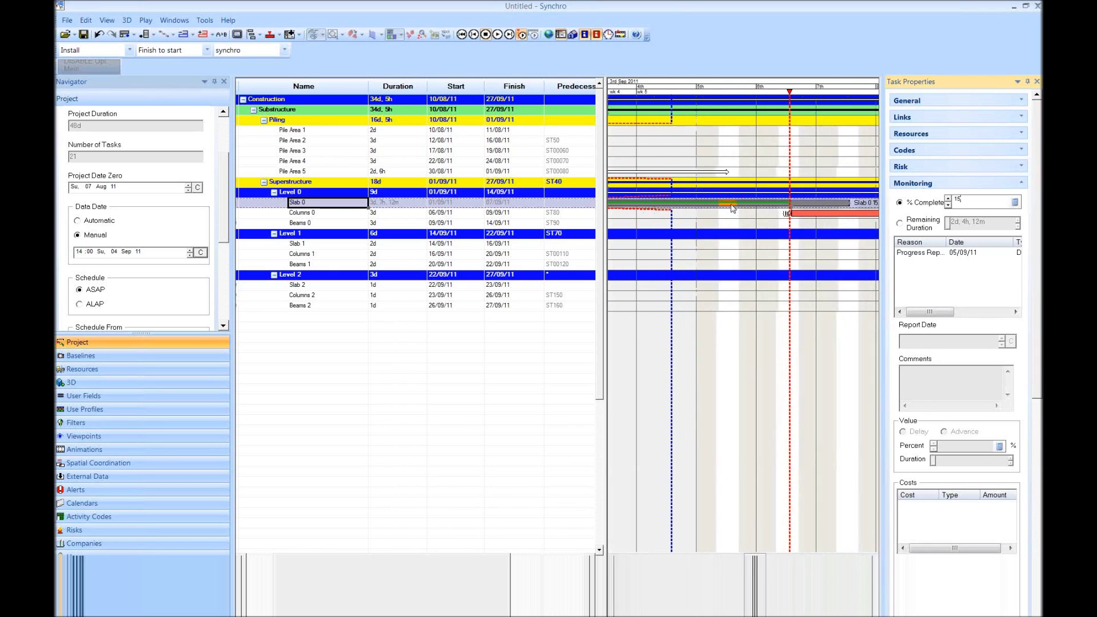
pyautogui.keyDown('ctrl'); pyautogui.scroll(-2, 733, 210); pyautogui.keyUp('ctrl')
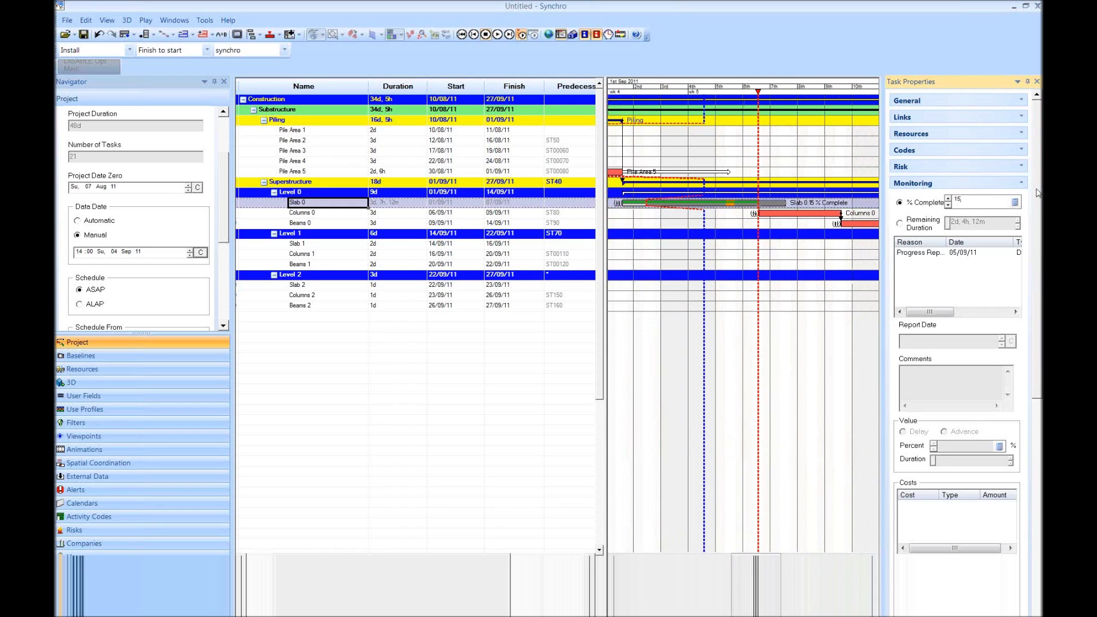
pyautogui.scroll(-3, 1039, 193)
pyautogui.click(919, 169)
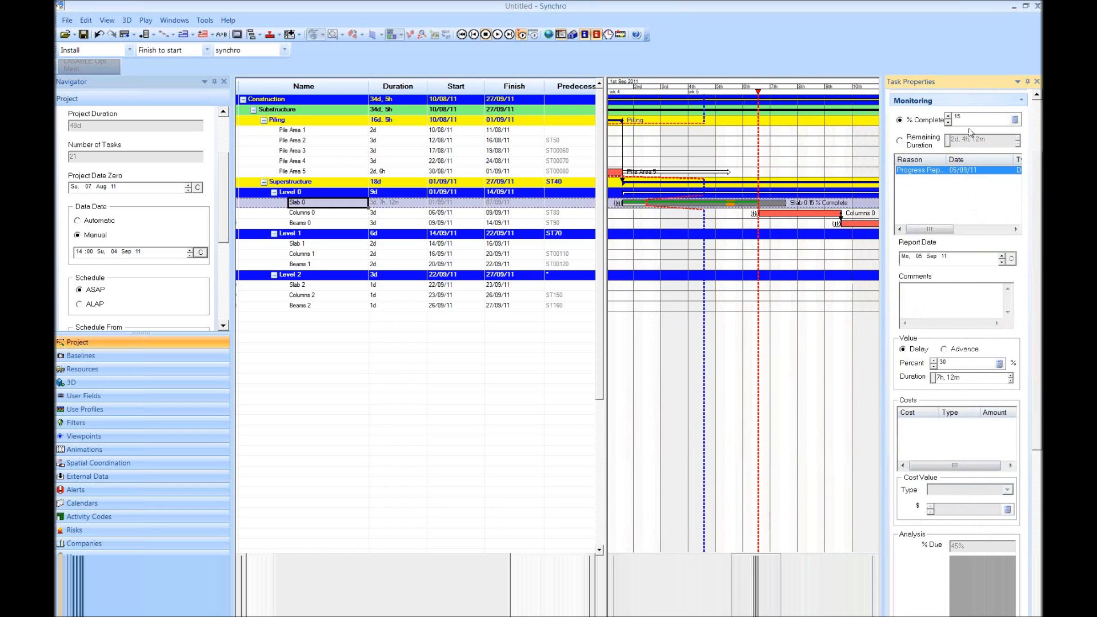
pyautogui.moveTo(1037, 207); pyautogui.dragTo(1038, 323)
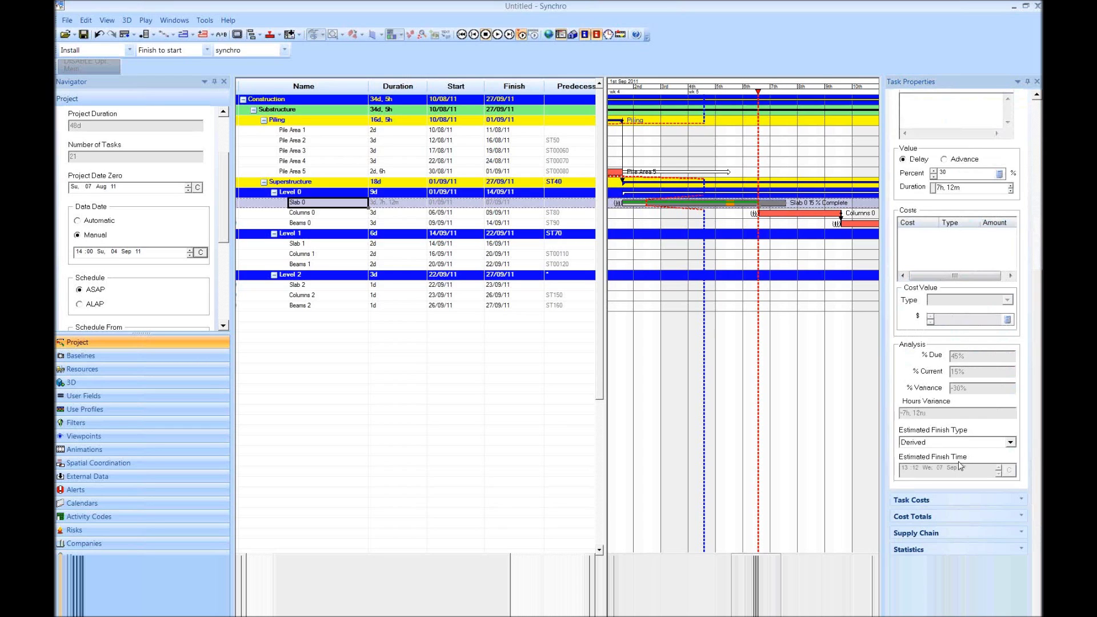
pyautogui.keyDown('ctrl'); pyautogui.scroll(-1, 697, 232); pyautogui.keyUp('ctrl')
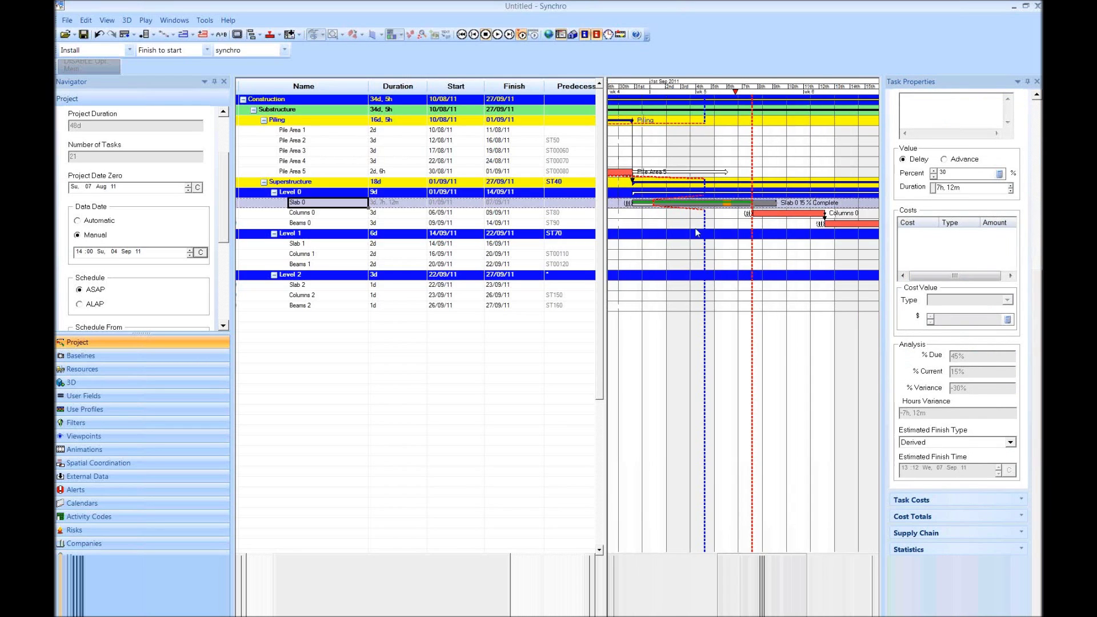
pyautogui.keyDown('ctrl'); pyautogui.scroll(-1, 697, 233); pyautogui.keyUp('ctrl')
pyautogui.scroll(5, 1037, 294)
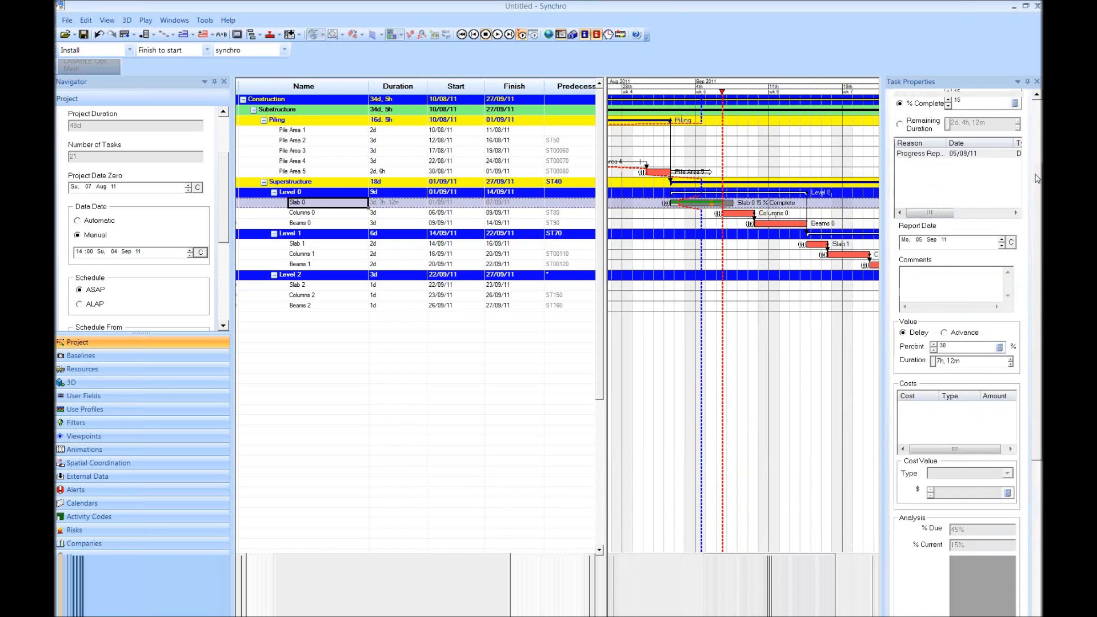
# Step: Set the completion of Slab 0 to 85% in its monitoring properties and check its progress bar on the Gantt chart
pyautogui.write('8')
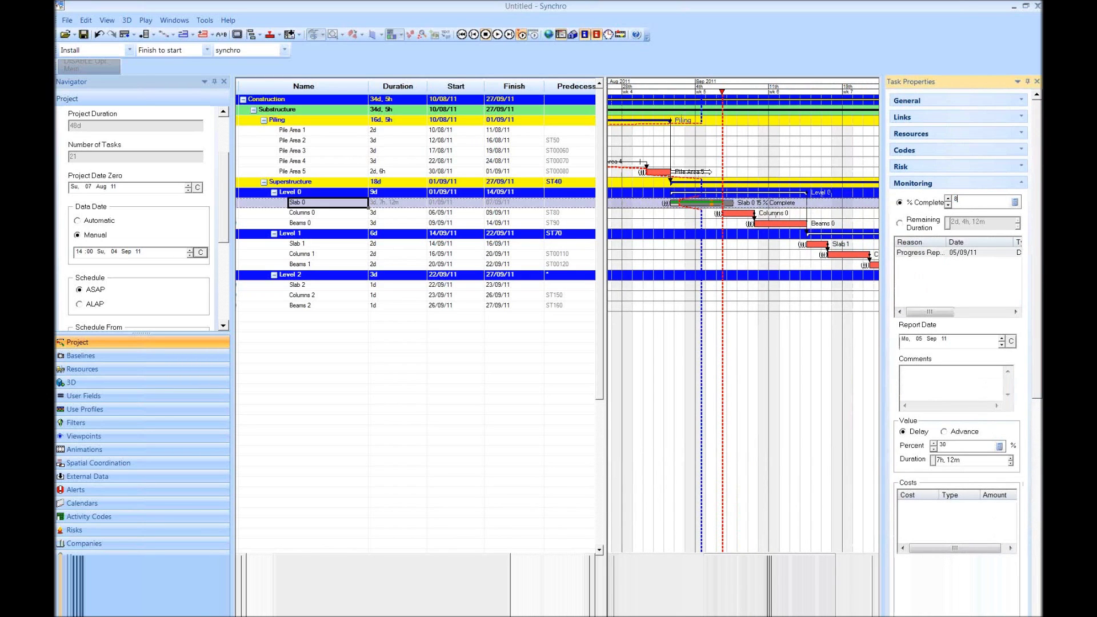
pyautogui.write('5')
pyautogui.press('Return')
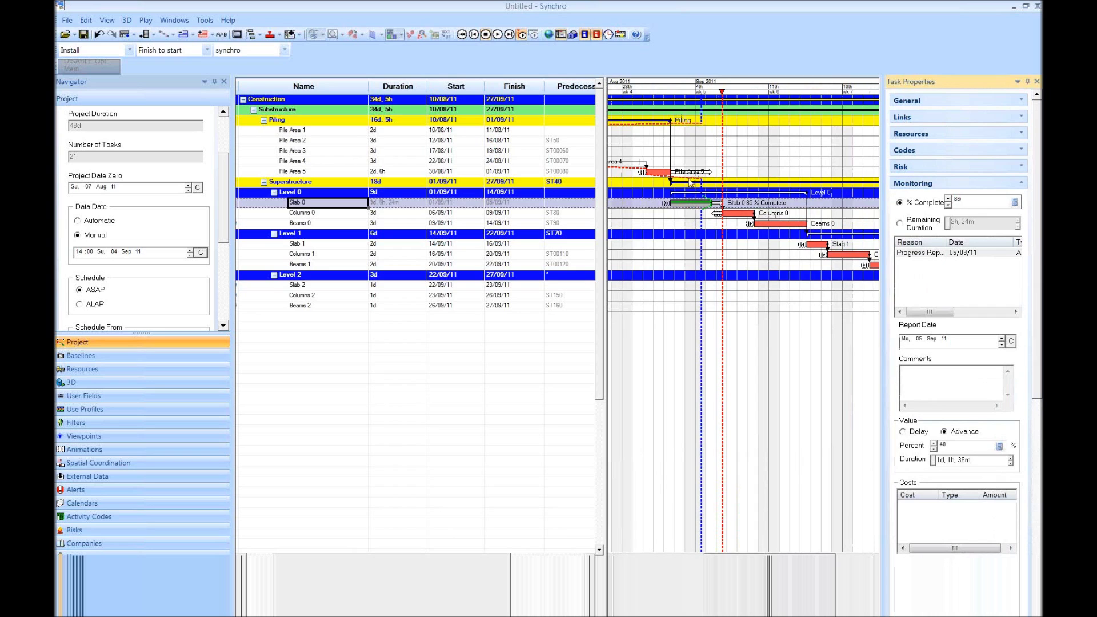
pyautogui.keyDown('ctrl'); pyautogui.scroll(1, 702, 204); pyautogui.keyUp('ctrl')
pyautogui.keyDown('ctrl'); pyautogui.scroll(-2, 703, 204); pyautogui.keyUp('ctrl')
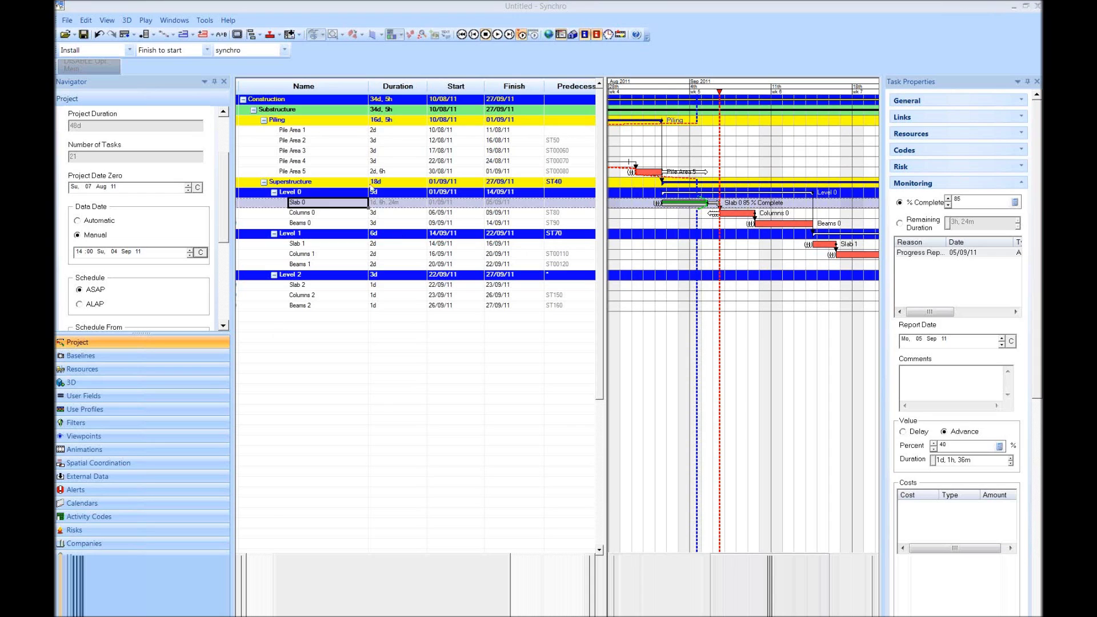
# Step: Bring the task table's ID column back into view and switch the Gantt mode to Activity Code
pyautogui.moveTo(391, 549); pyautogui.dragTo(291, 547)
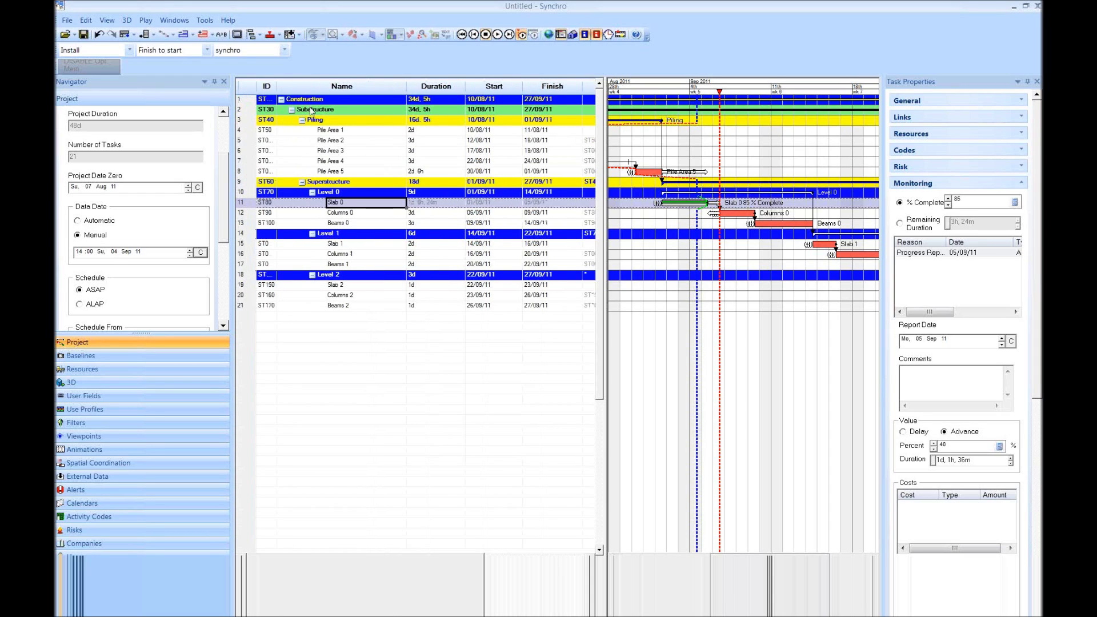
pyautogui.click(108, 21)
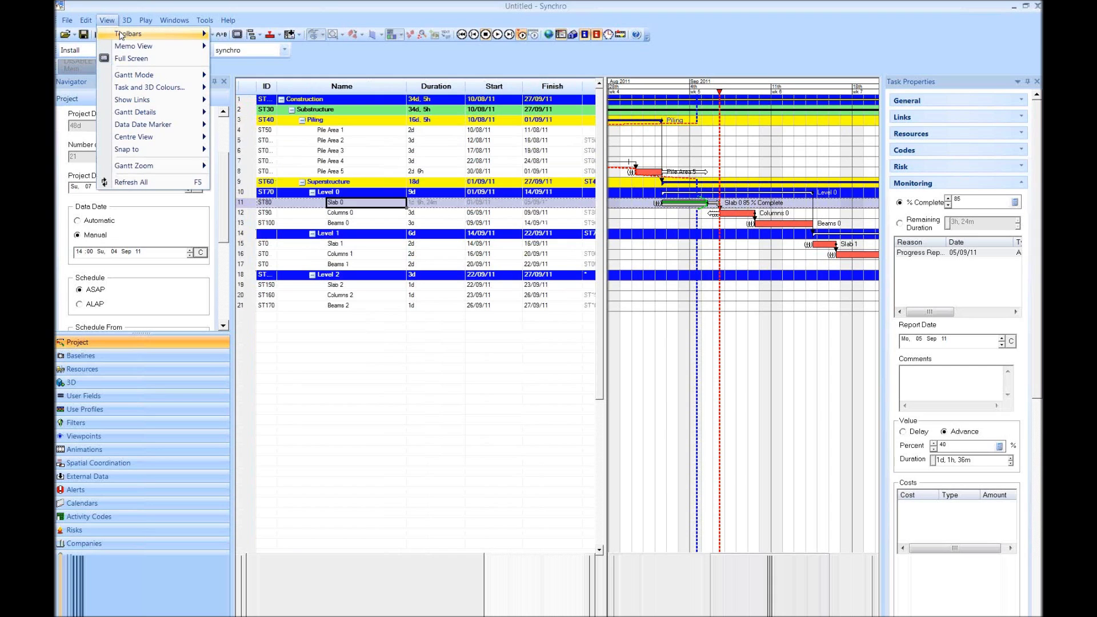
pyautogui.moveTo(145, 75)
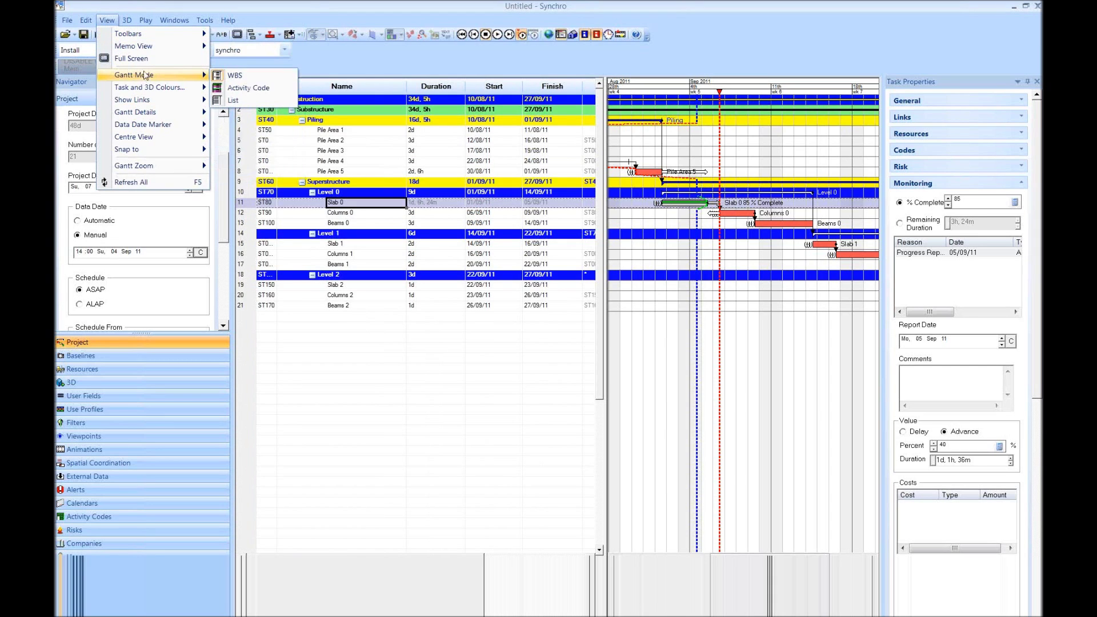
pyautogui.click(248, 87)
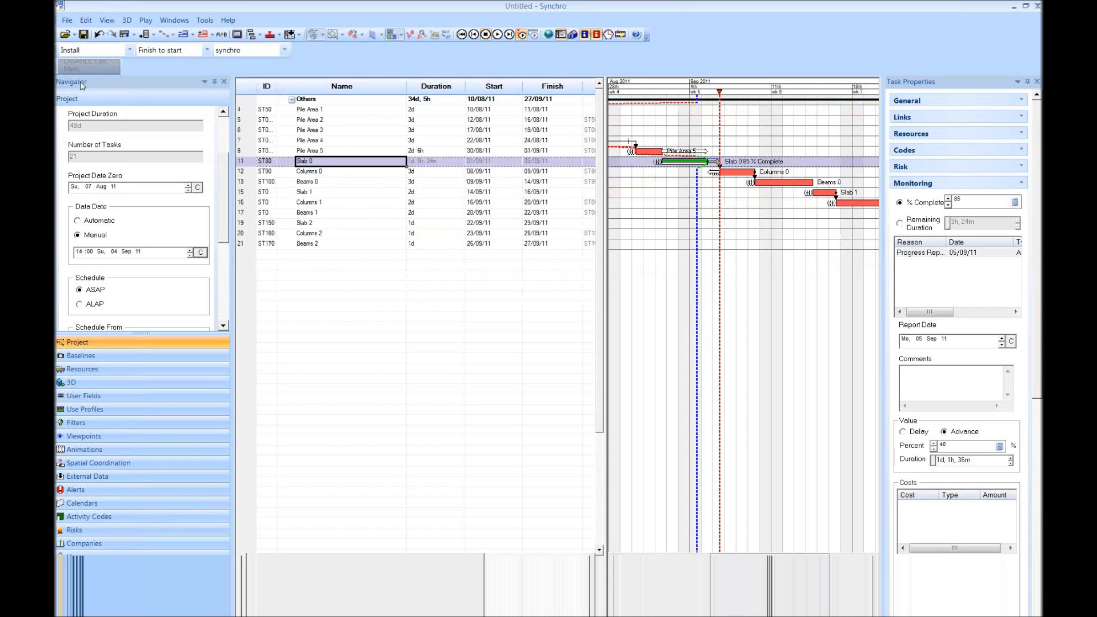
# Step: Add a new activity code named Piling to the empty activity codes list
pyautogui.click(88, 517)
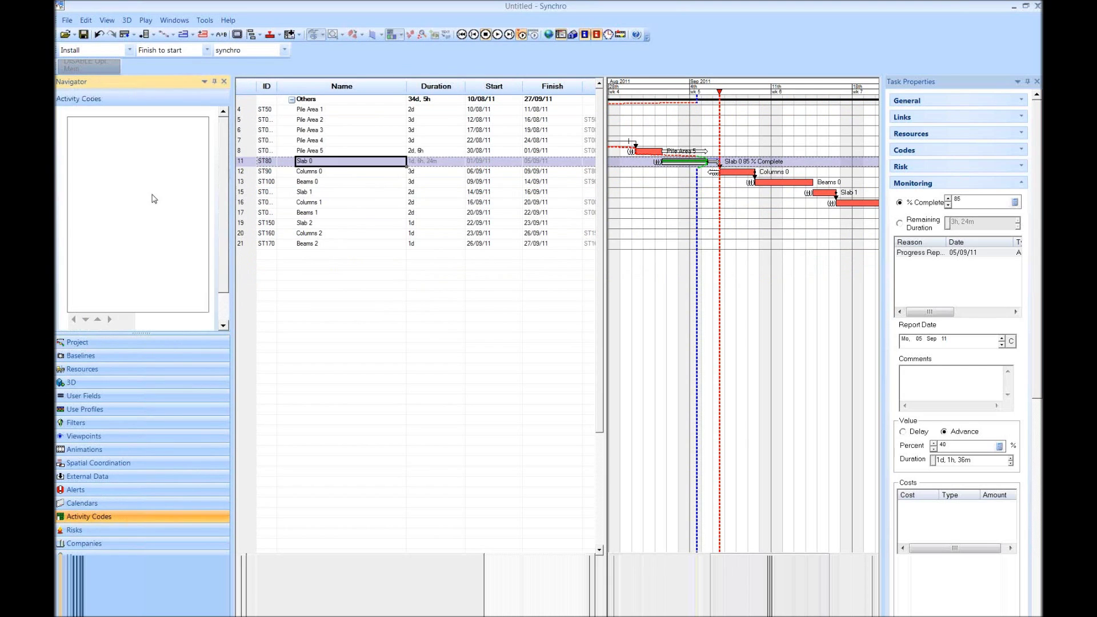
pyautogui.rightClick(103, 142)
pyautogui.click(138, 146)
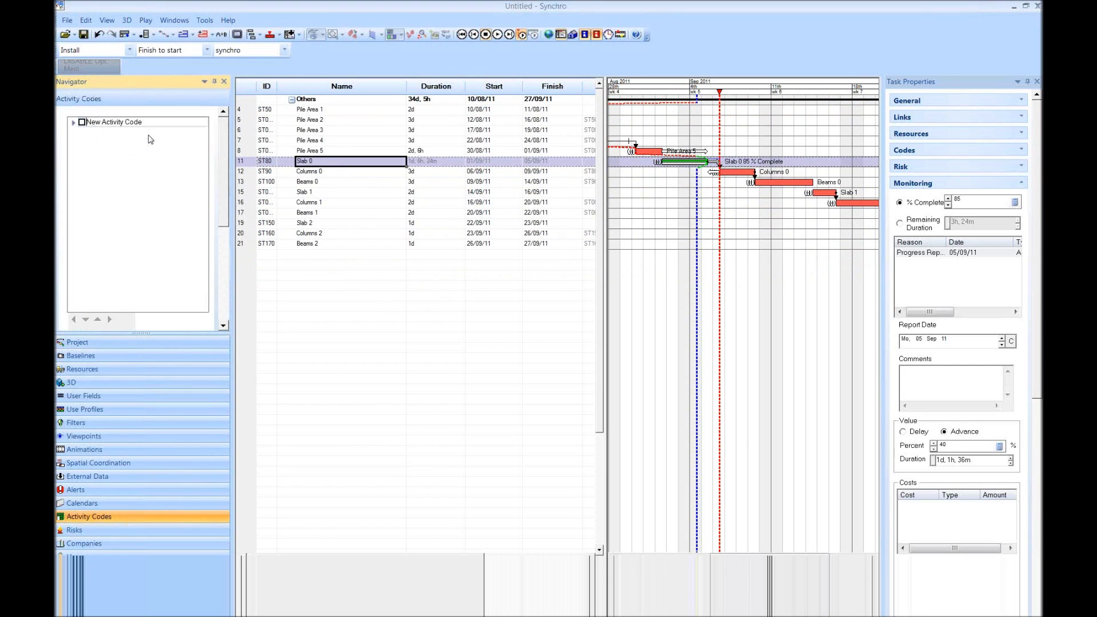
pyautogui.write('Piling')
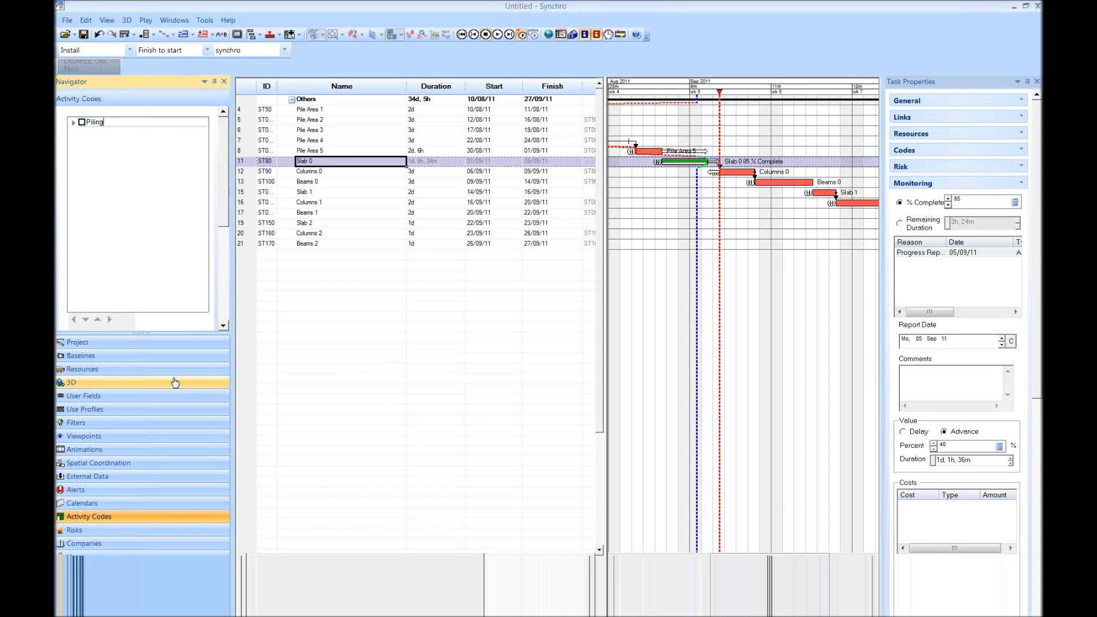
pyautogui.press('Return')
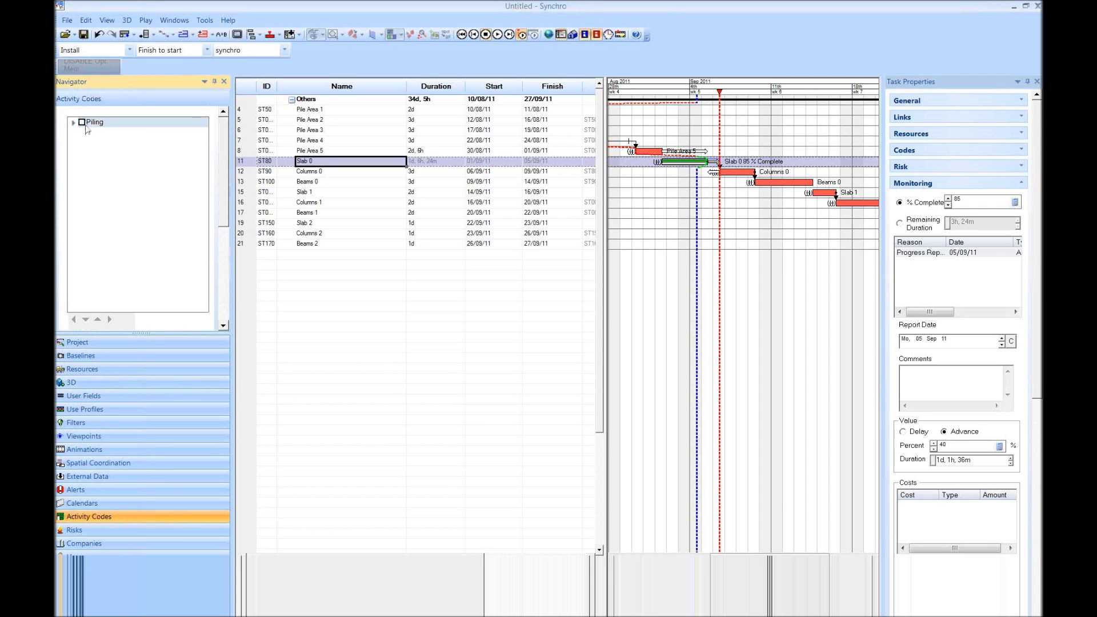
# Step: Set the Piling activity code's background colour to green and add the code value AAA beneath it, with Piling enabled
pyautogui.scroll(-3, 202, 280)
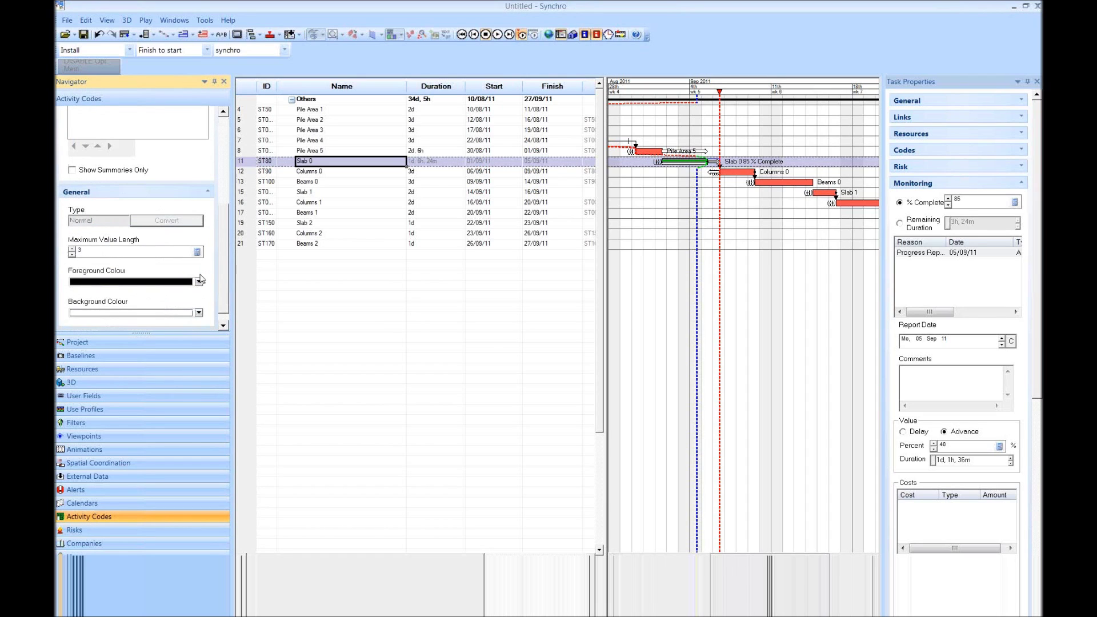
pyautogui.click(199, 281)
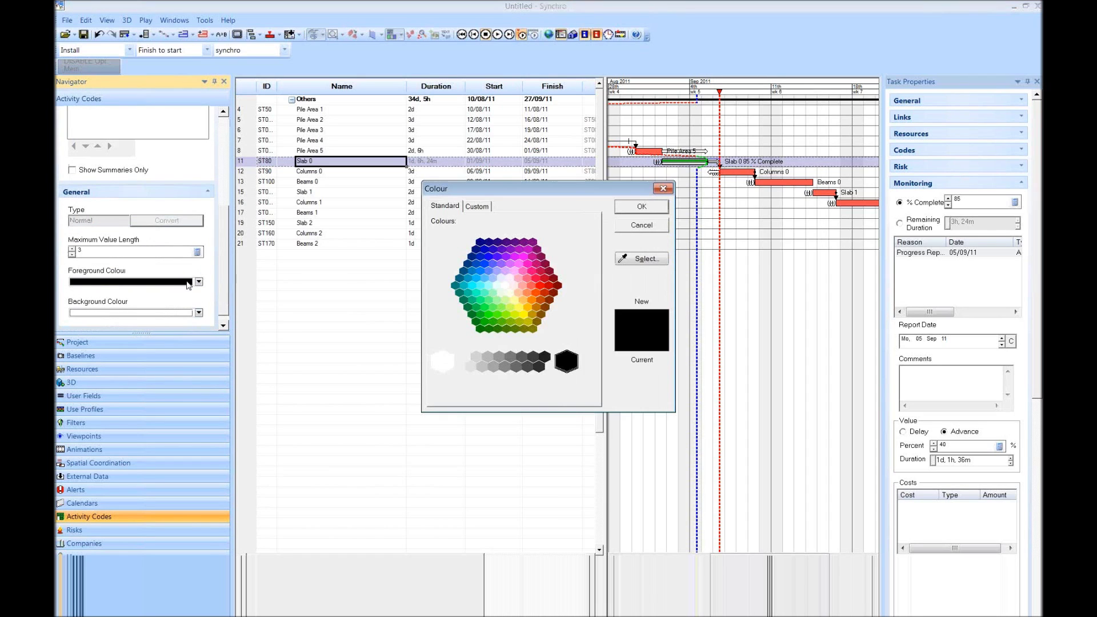
pyautogui.click(642, 225)
pyautogui.click(199, 312)
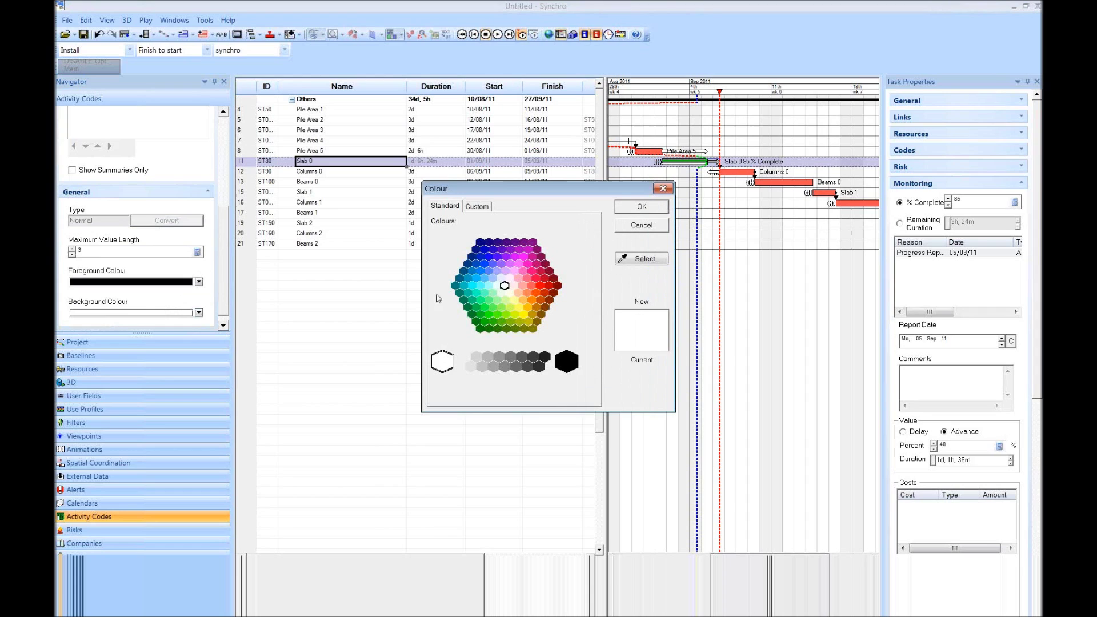
pyautogui.click(477, 310)
pyautogui.click(641, 207)
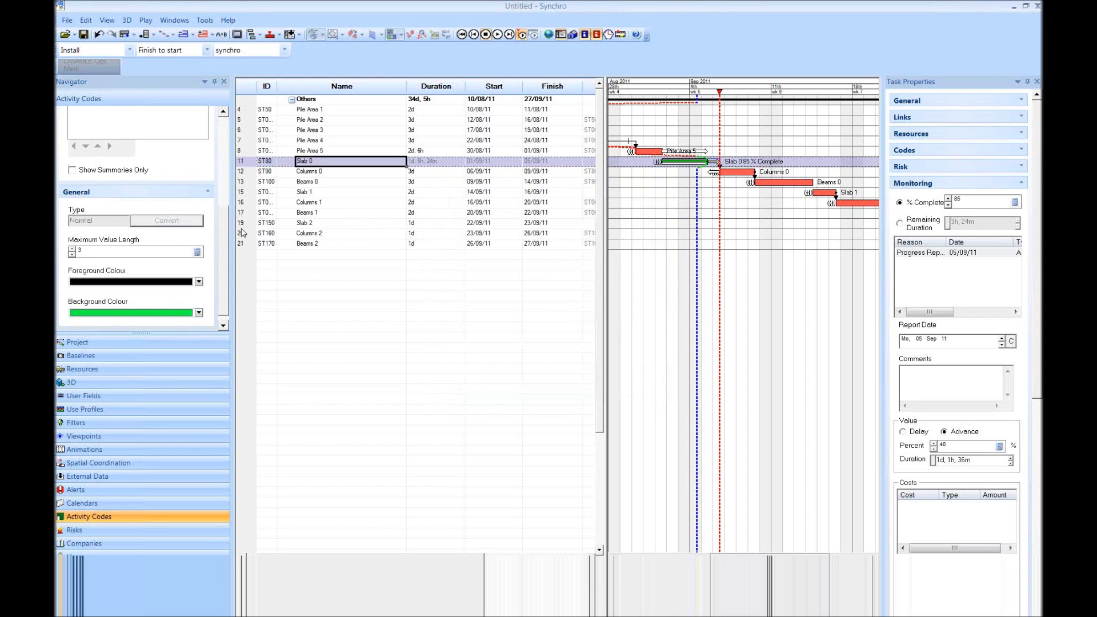
pyautogui.rightClick(124, 122)
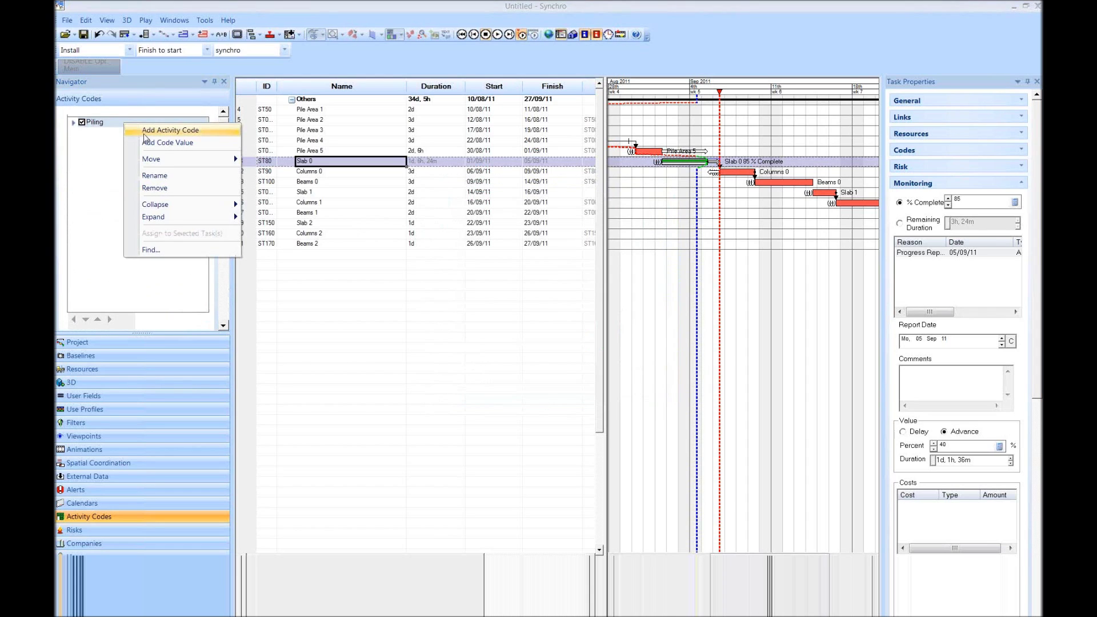
pyautogui.click(161, 143)
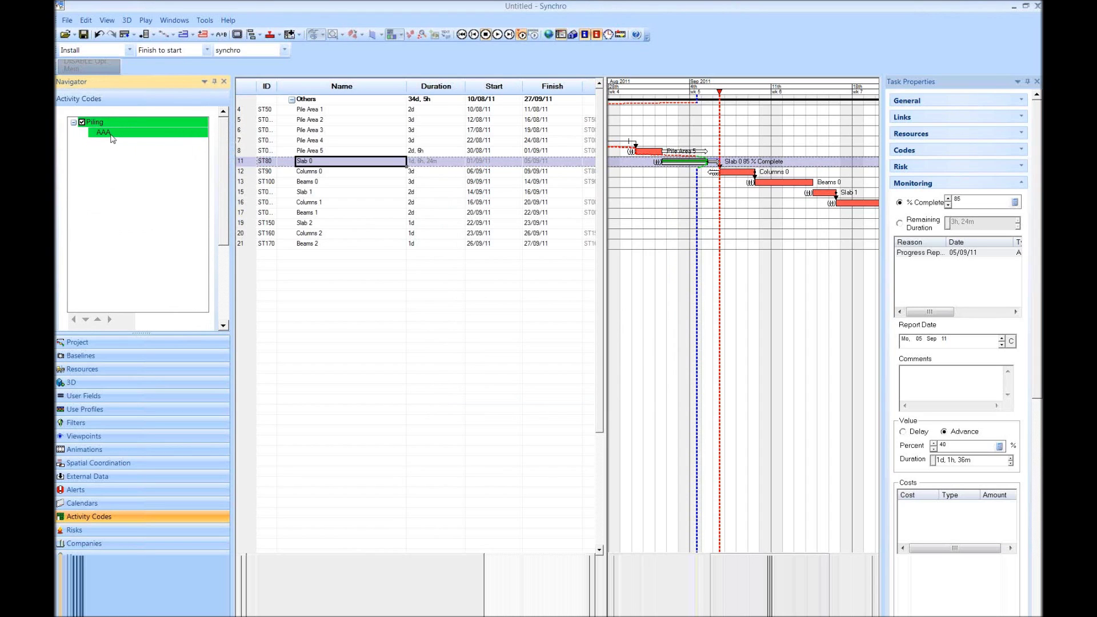
# Step: Add a second activity code named Columns below Piling
pyautogui.rightClick(121, 179)
pyautogui.click(150, 182)
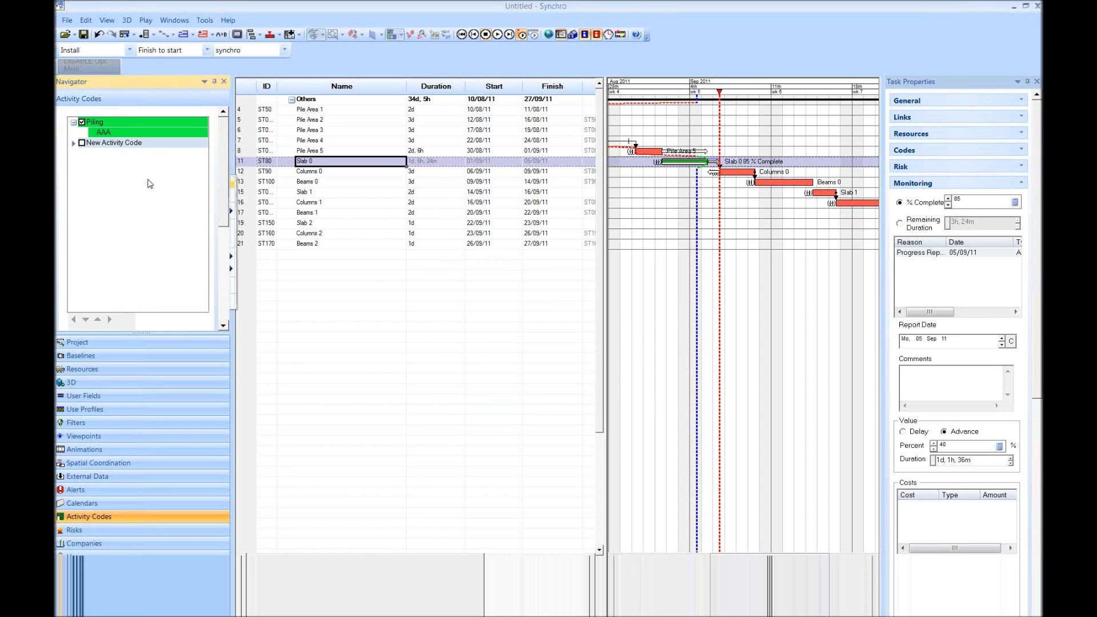
pyautogui.moveTo(143, 142); pyautogui.dragTo(82, 146)
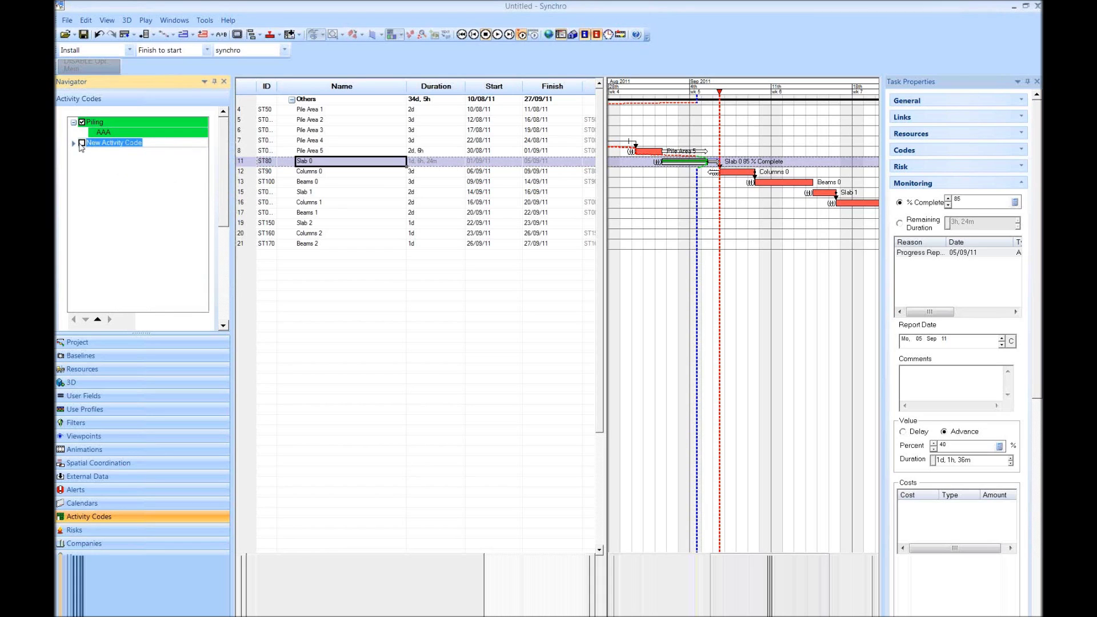
pyautogui.write('Columns')
pyautogui.press('Return')
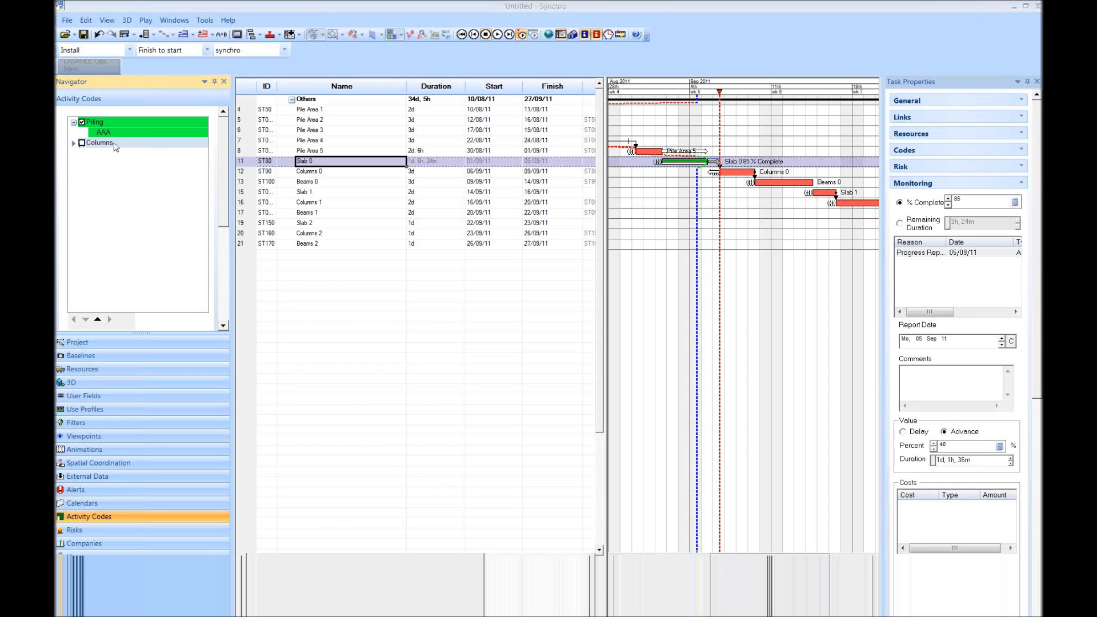
# Step: Add the code value CCC under the Columns activity code and enable Columns
pyautogui.rightClick(114, 142)
pyautogui.click(145, 164)
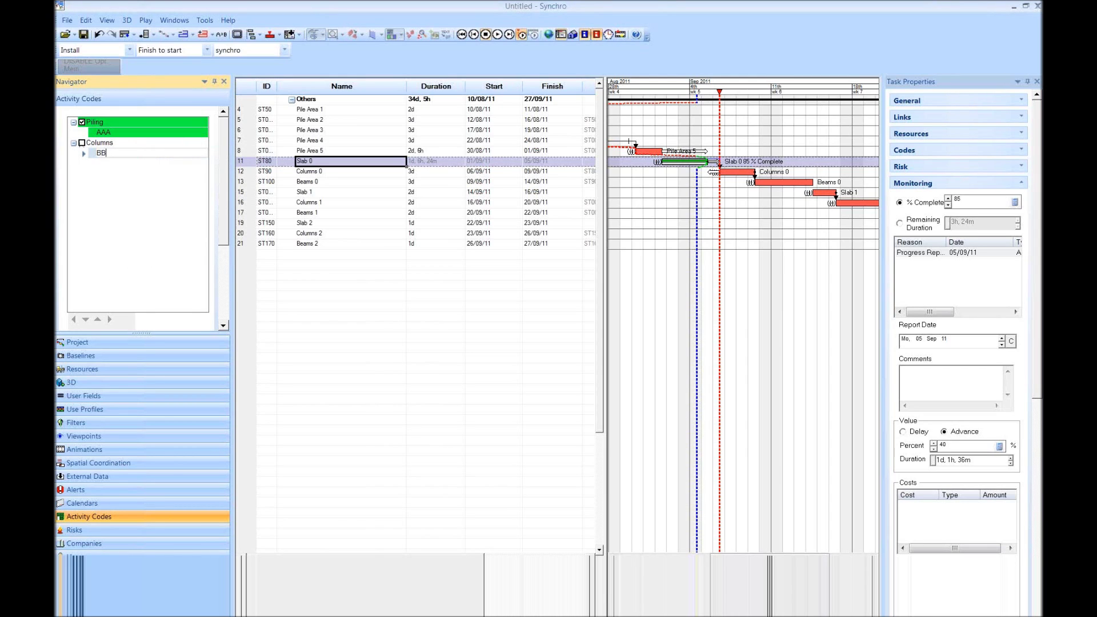
pyautogui.write('CCC')
pyautogui.press('Return')
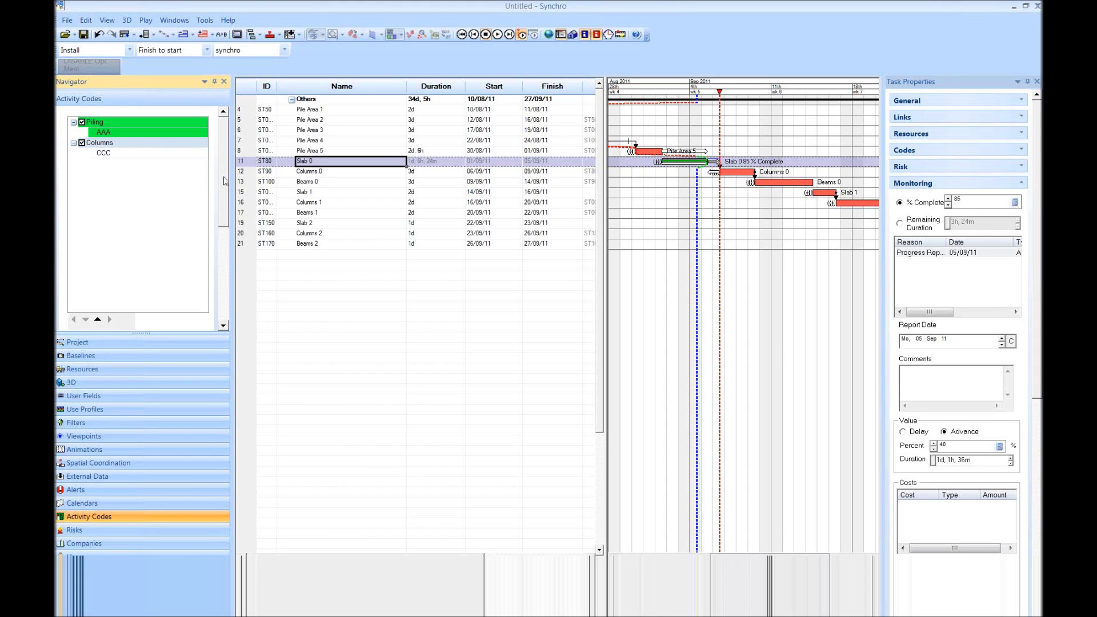
# Step: Set the background colour of the Columns activity code to purple
pyautogui.scroll(-5, 224, 180)
pyautogui.click(199, 305)
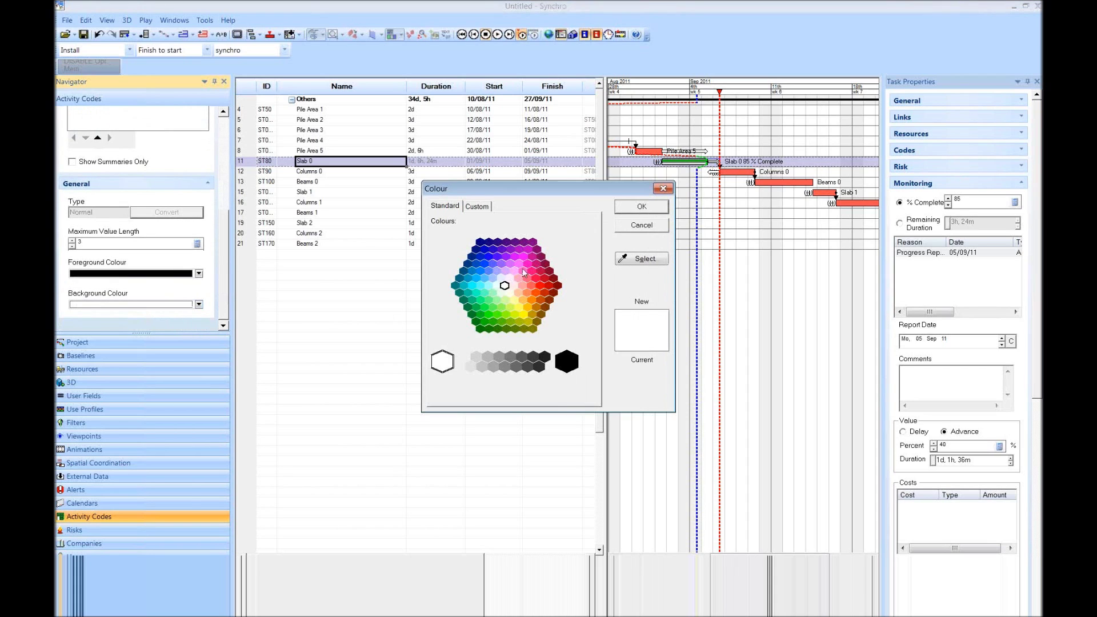
pyautogui.click(508, 260)
pyautogui.click(640, 206)
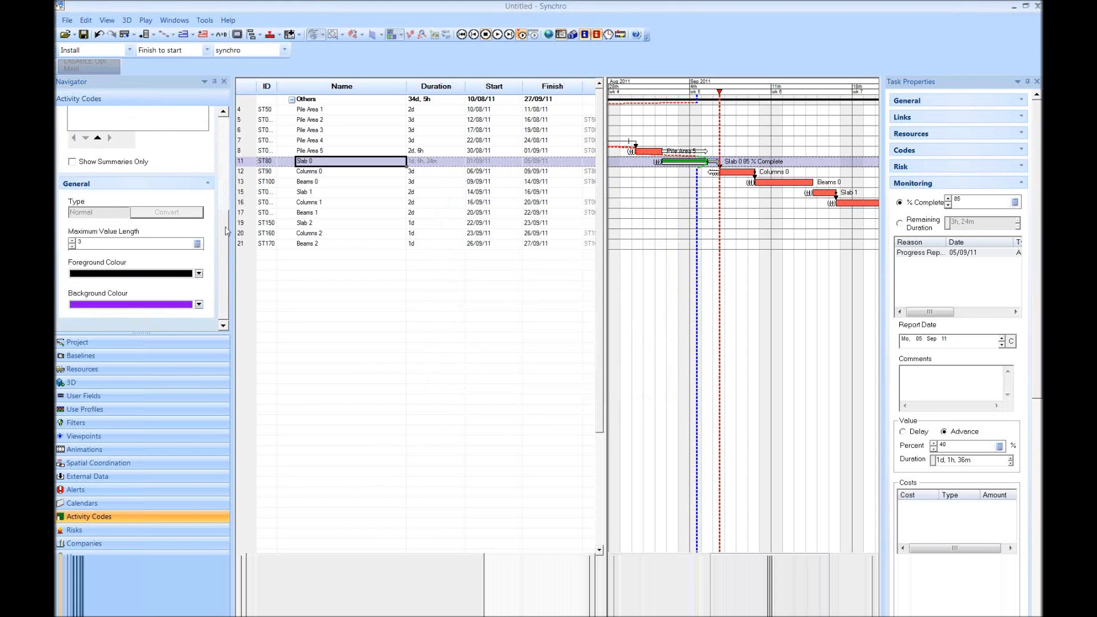
# Step: Add a third activity code named Beams below Columns
pyautogui.scroll(5, 225, 231)
pyautogui.rightClick(137, 177)
pyautogui.click(172, 185)
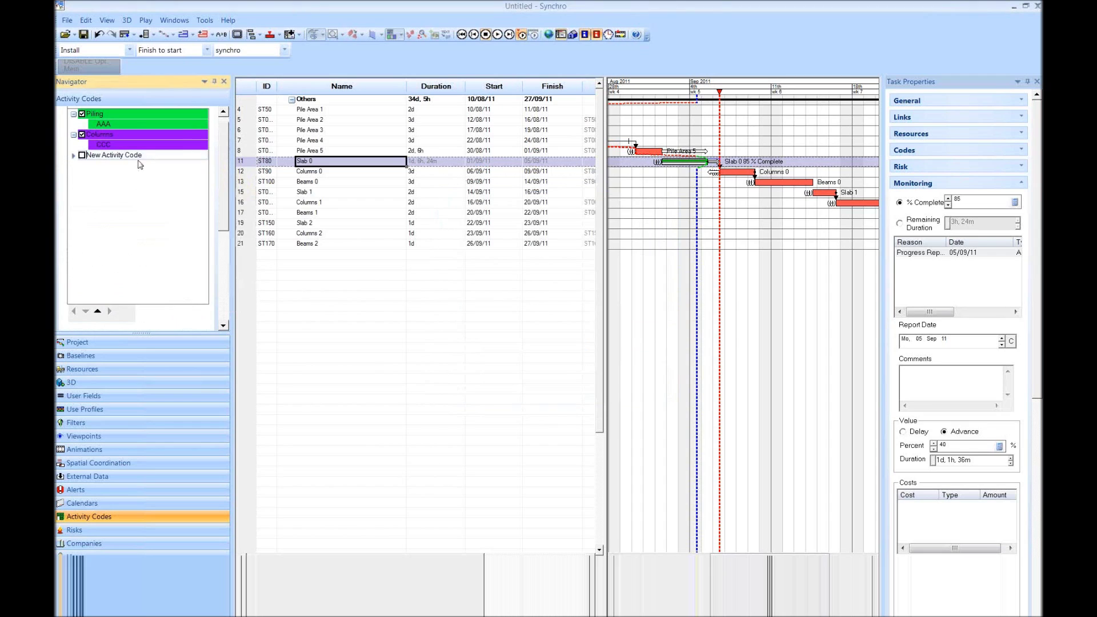
pyautogui.write('Beams')
pyautogui.press('Return')
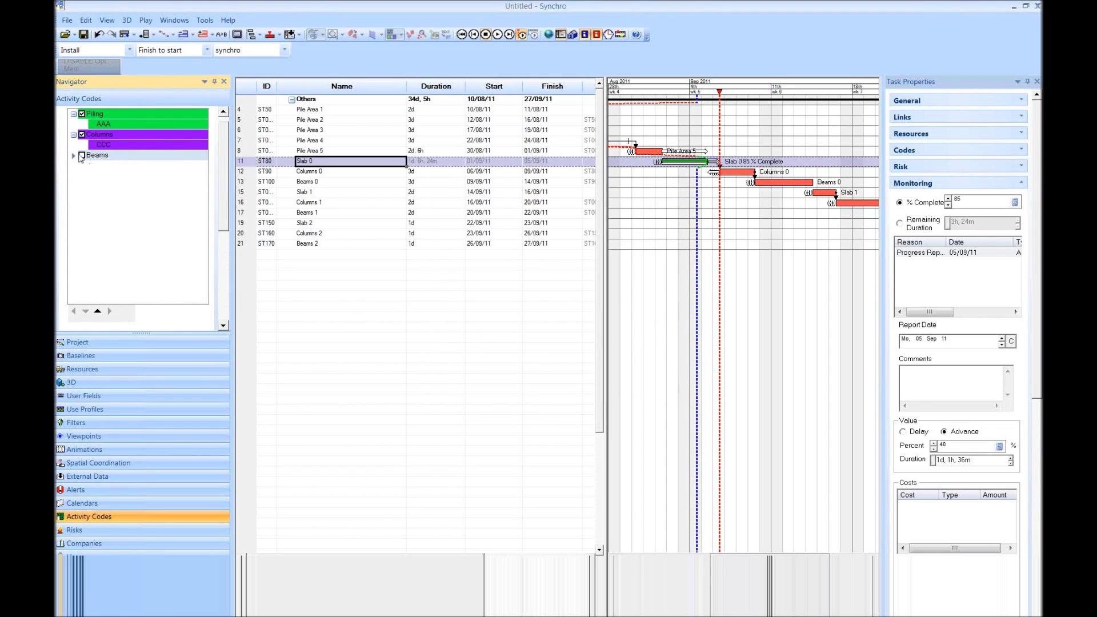
# Step: Enable the Beams activity code and add the code value BBB under it
pyautogui.click(83, 156)
pyautogui.rightClick(115, 157)
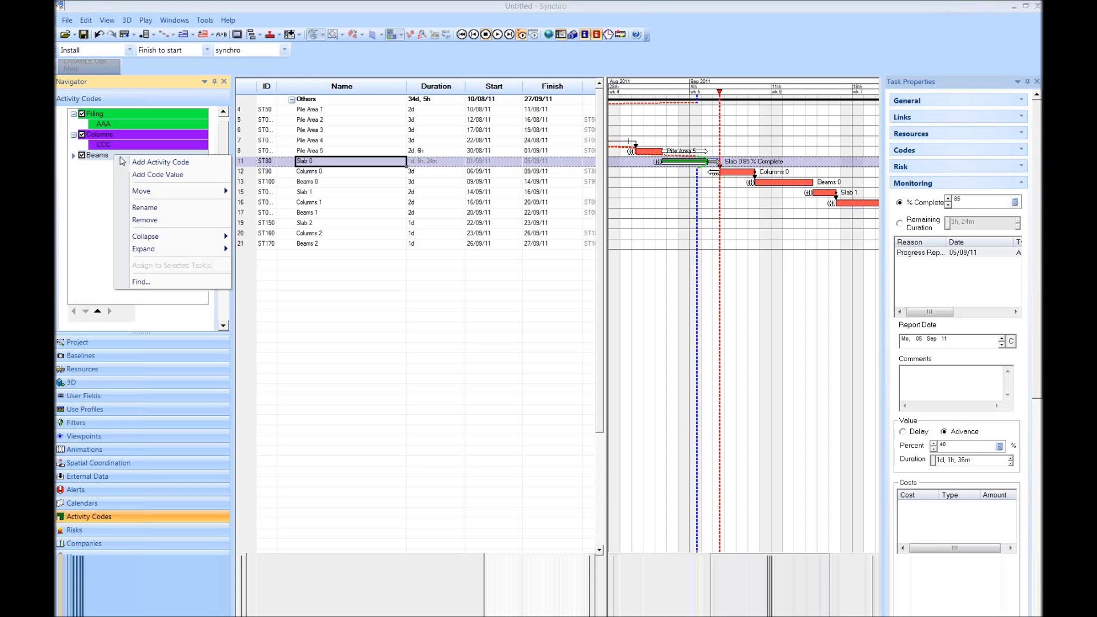
pyautogui.click(157, 175)
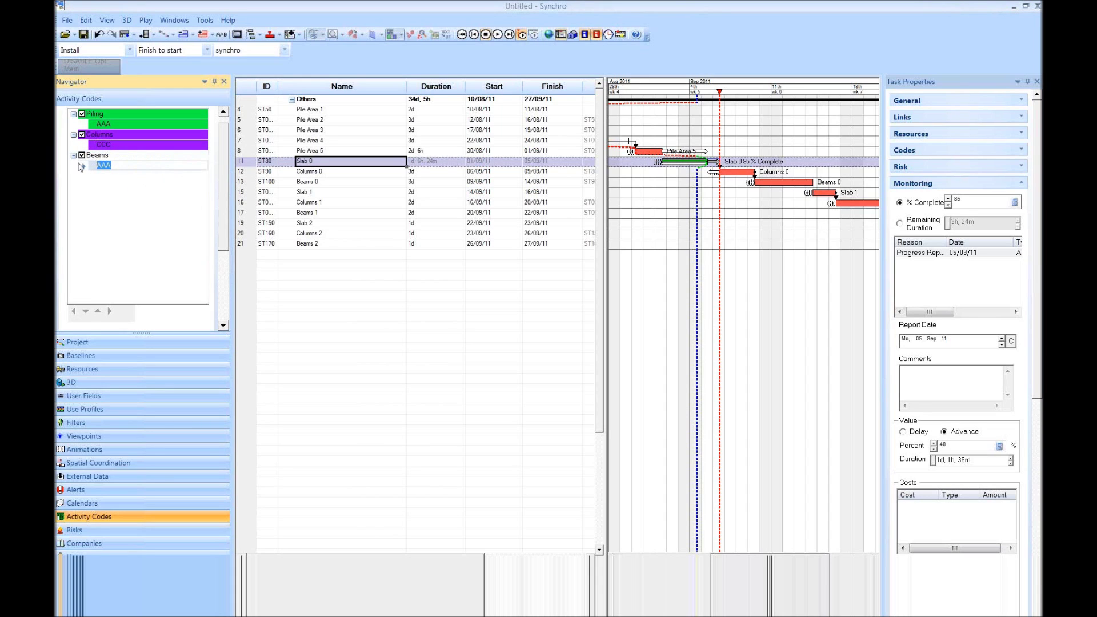
pyautogui.write('BBB')
pyautogui.press('Return')
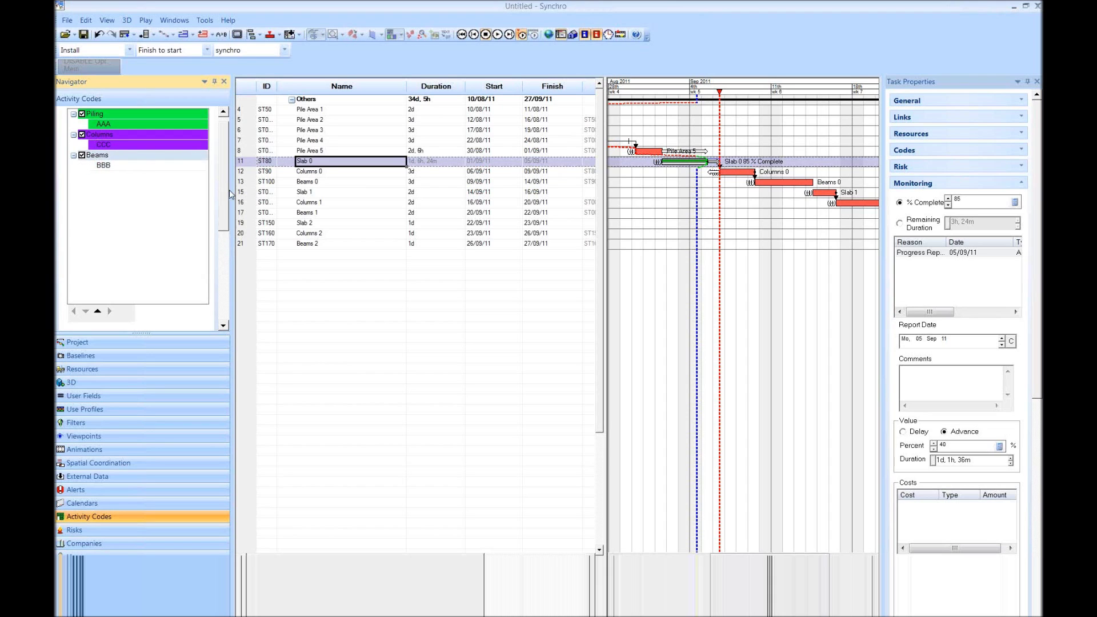
# Step: Set the background colour of the Beams activity code to red
pyautogui.moveTo(224, 194); pyautogui.dragTo(224, 293)
pyautogui.click(173, 305)
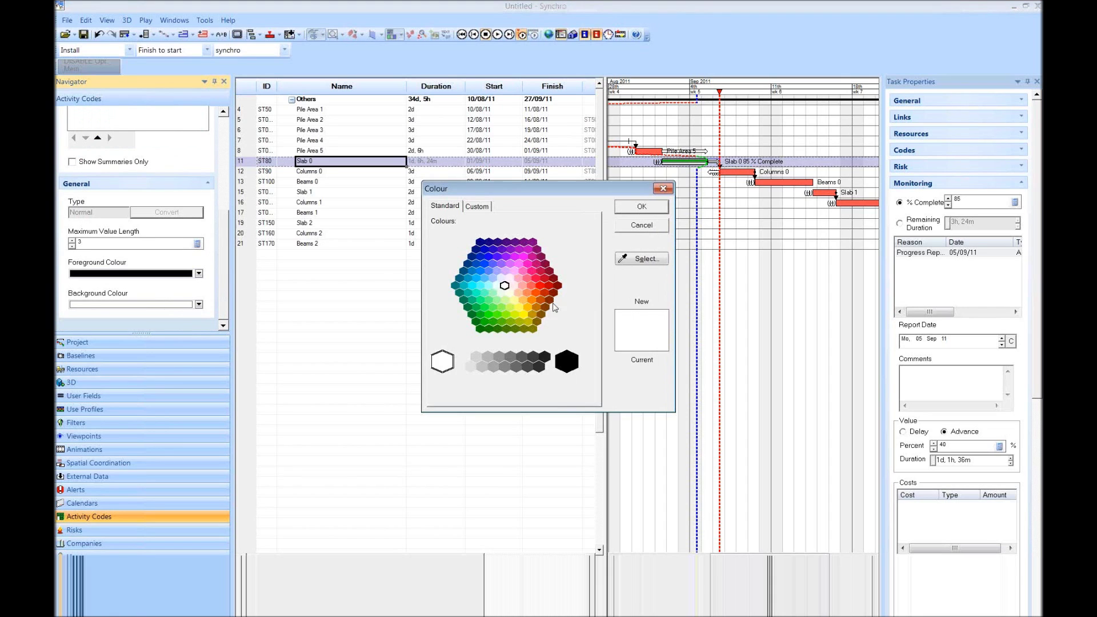
pyautogui.click(539, 292)
pyautogui.click(640, 207)
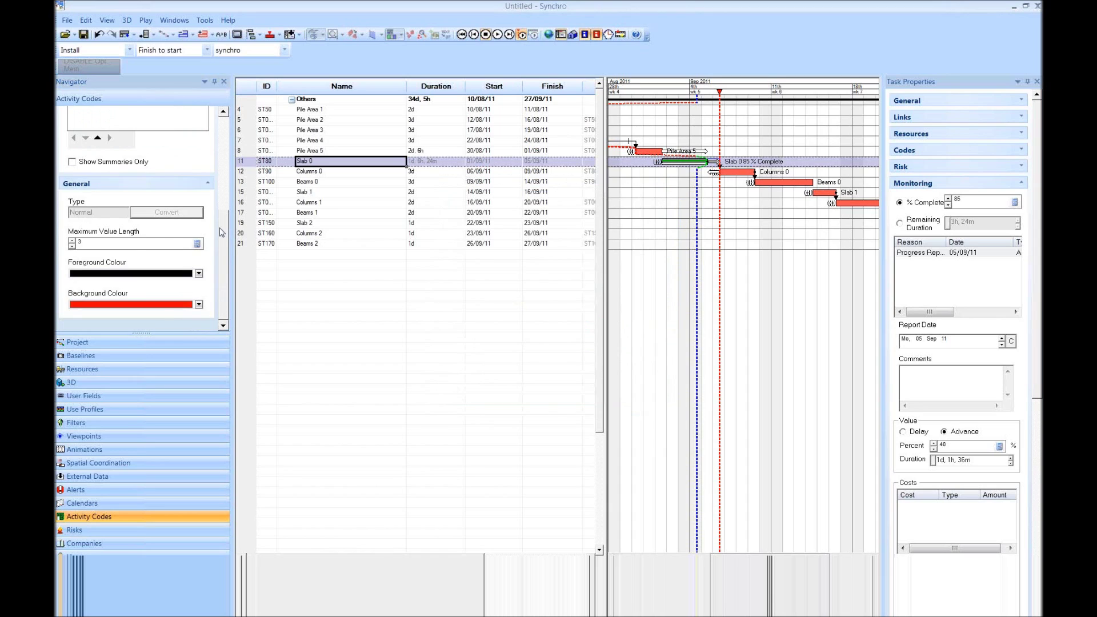
# Step: Assign the Piling code value AAA to the Pile Area 1 task
pyautogui.moveTo(222, 231); pyautogui.dragTo(213, 129)
pyautogui.click(103, 202)
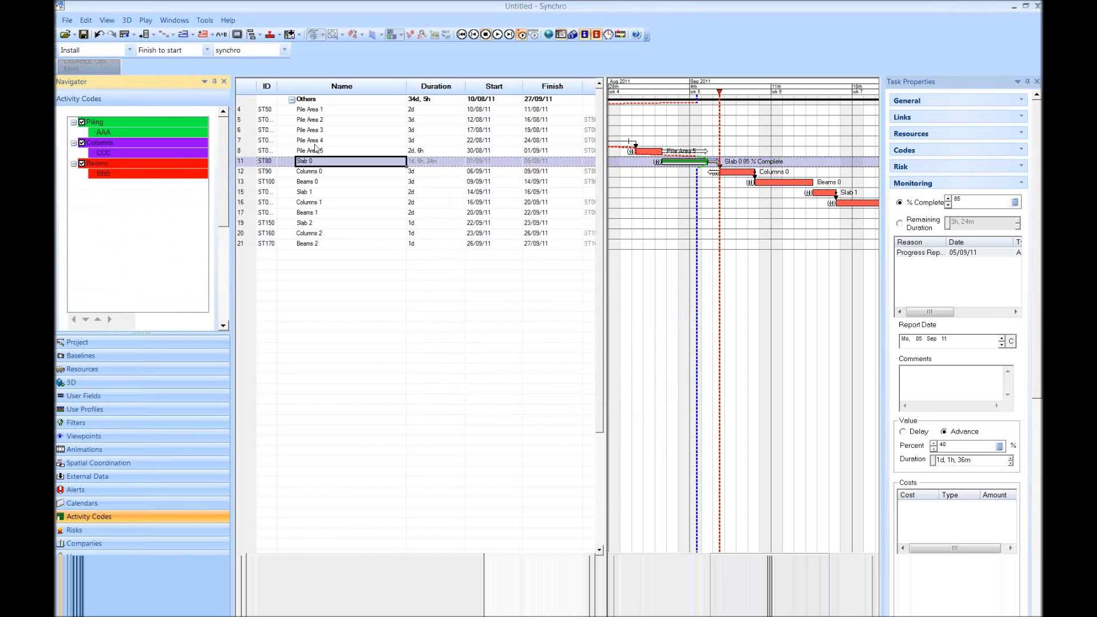
pyautogui.moveTo(145, 118); pyautogui.dragTo(303, 111)
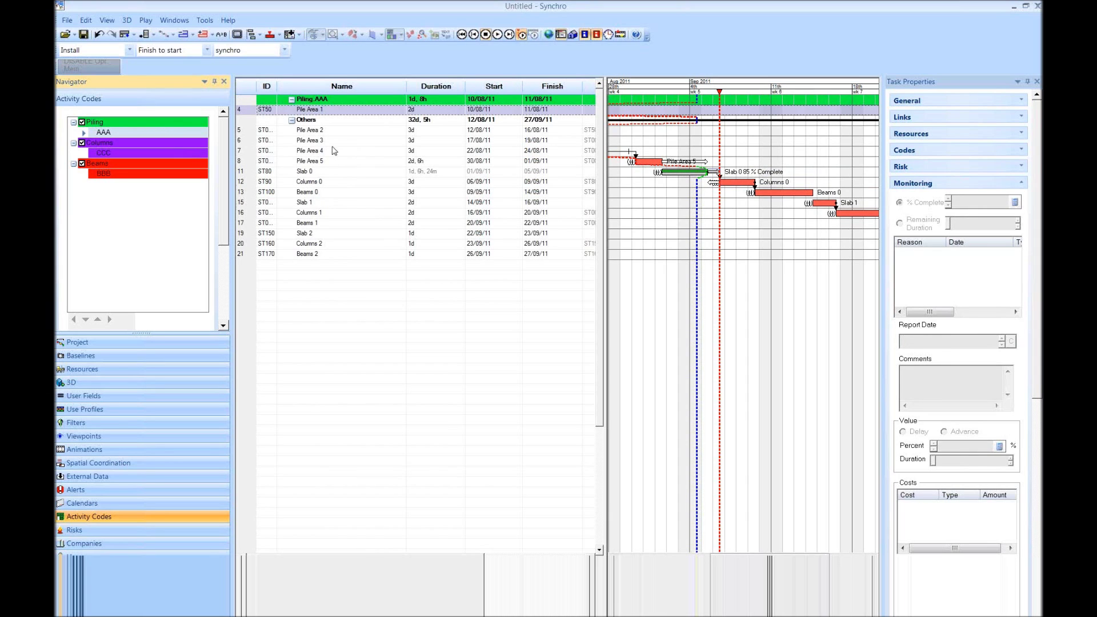
# Step: Find all tasks whose name contains "Pile" and assign the Piling code value AAA to them
pyautogui.click(87, 20)
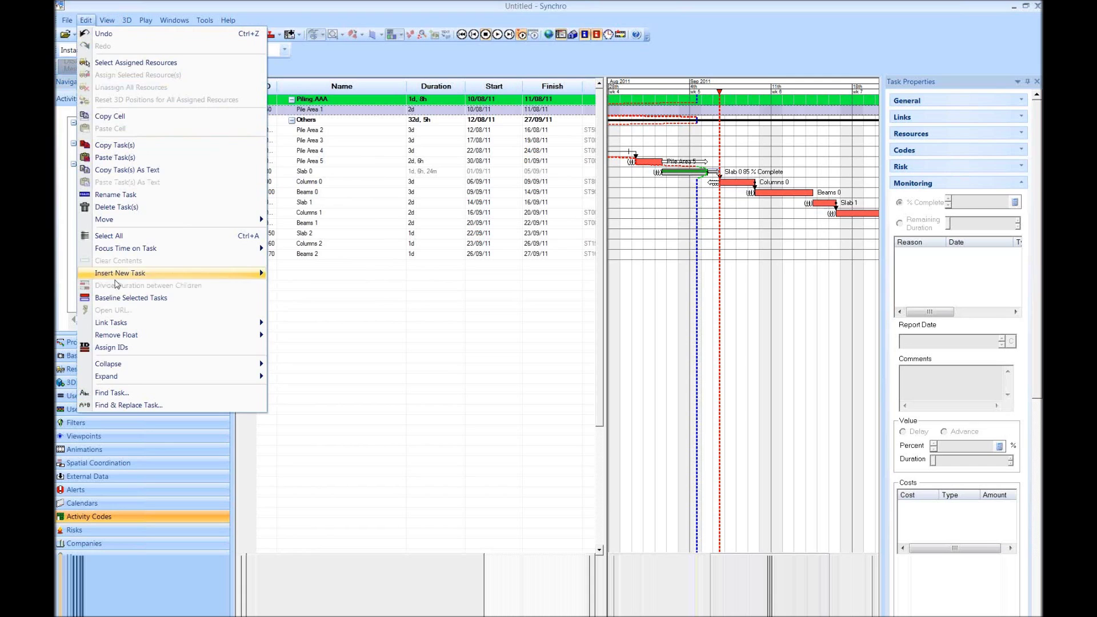
pyautogui.click(114, 393)
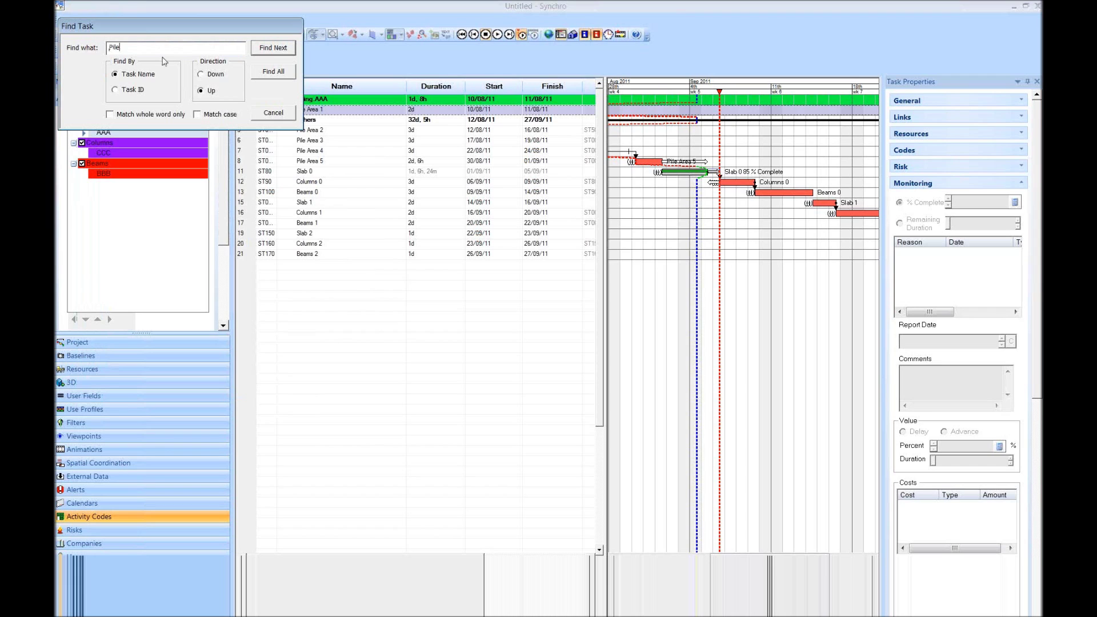
pyautogui.click(269, 71)
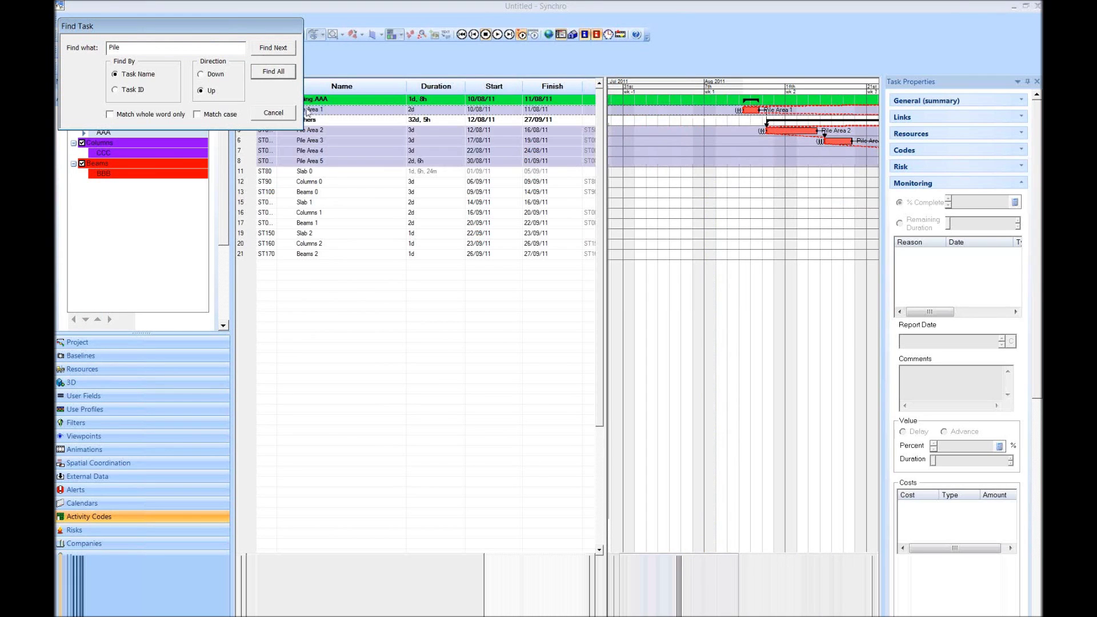
pyautogui.moveTo(241, 23); pyautogui.dragTo(349, 293)
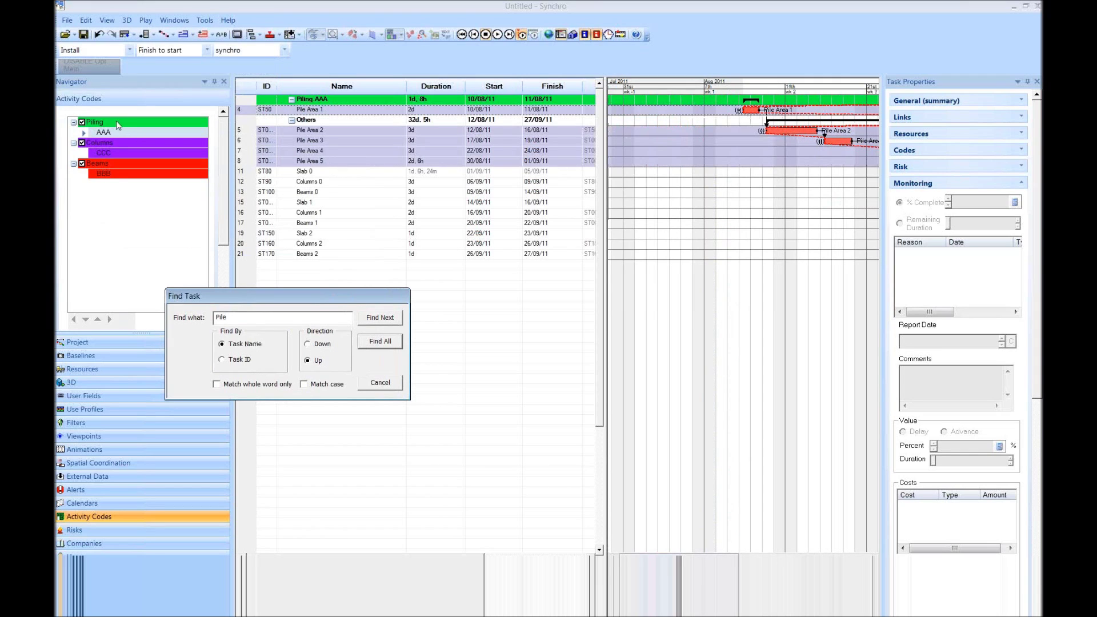
pyautogui.moveTo(112, 133); pyautogui.dragTo(289, 143)
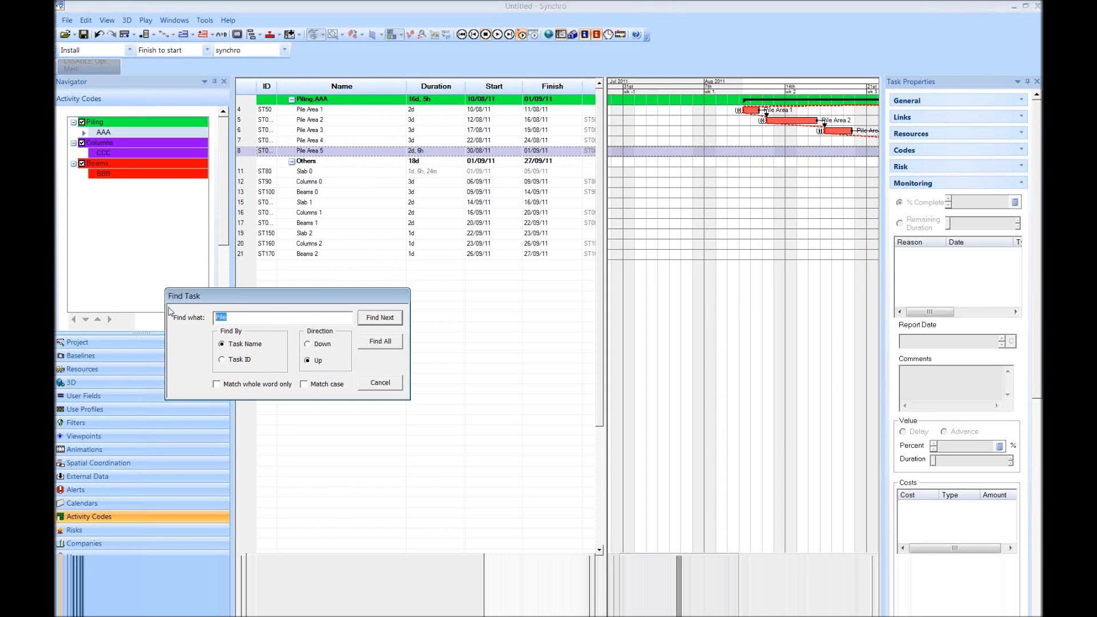
# Step: Find all tasks whose name contains "Beam" and assign the Beams code value BBB to them
pyautogui.write('Slab')
pyautogui.click(377, 342)
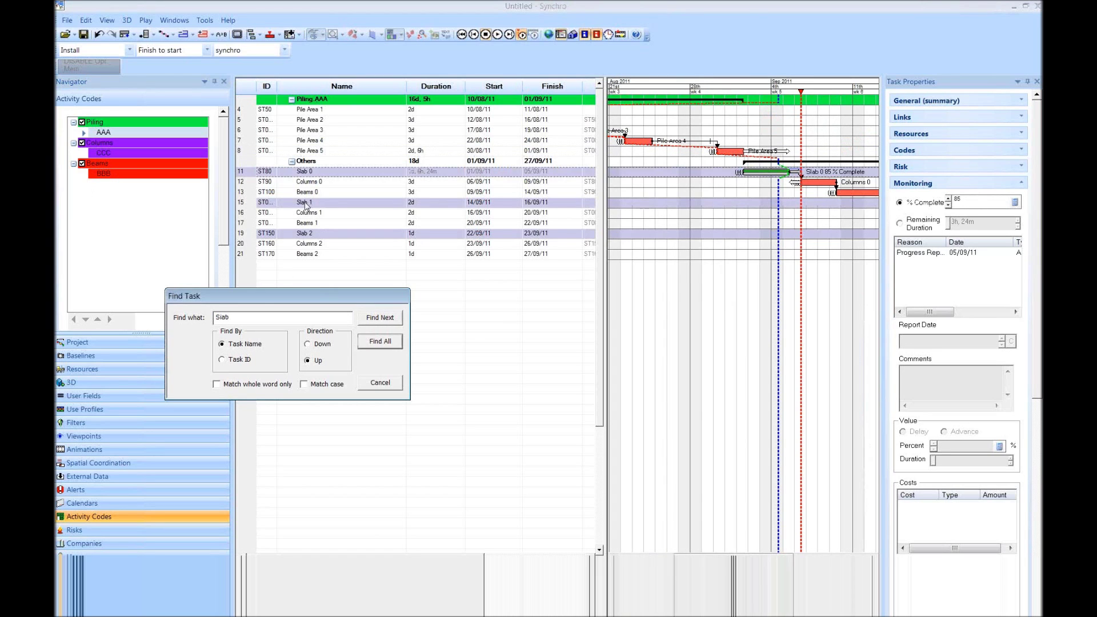
pyautogui.moveTo(264, 312); pyautogui.dragTo(160, 318)
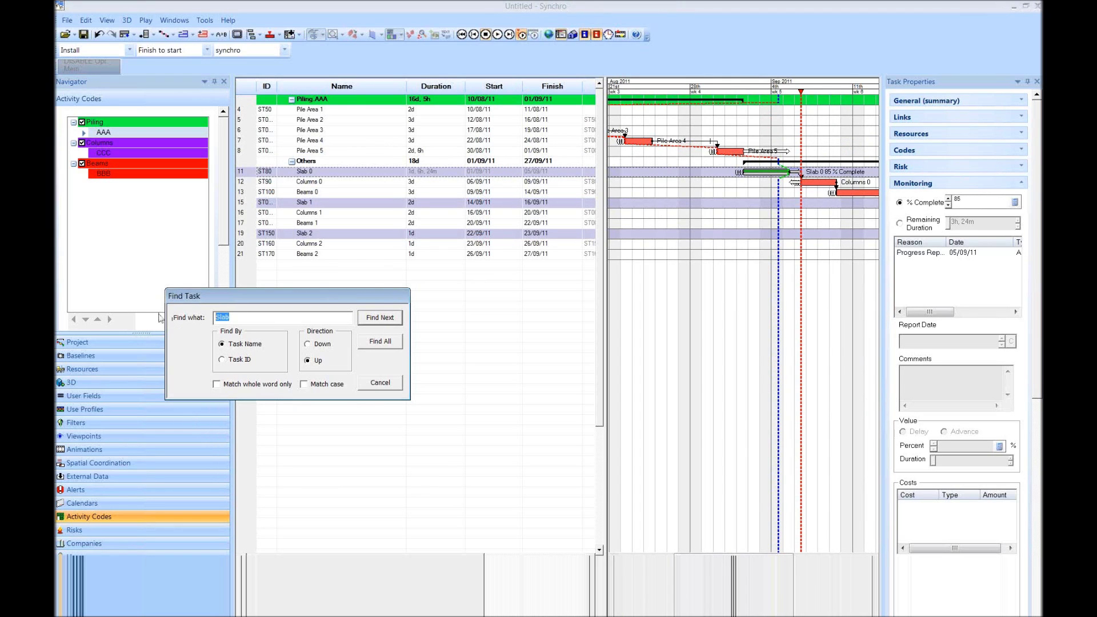
pyautogui.write('Beam')
pyautogui.press('Return')
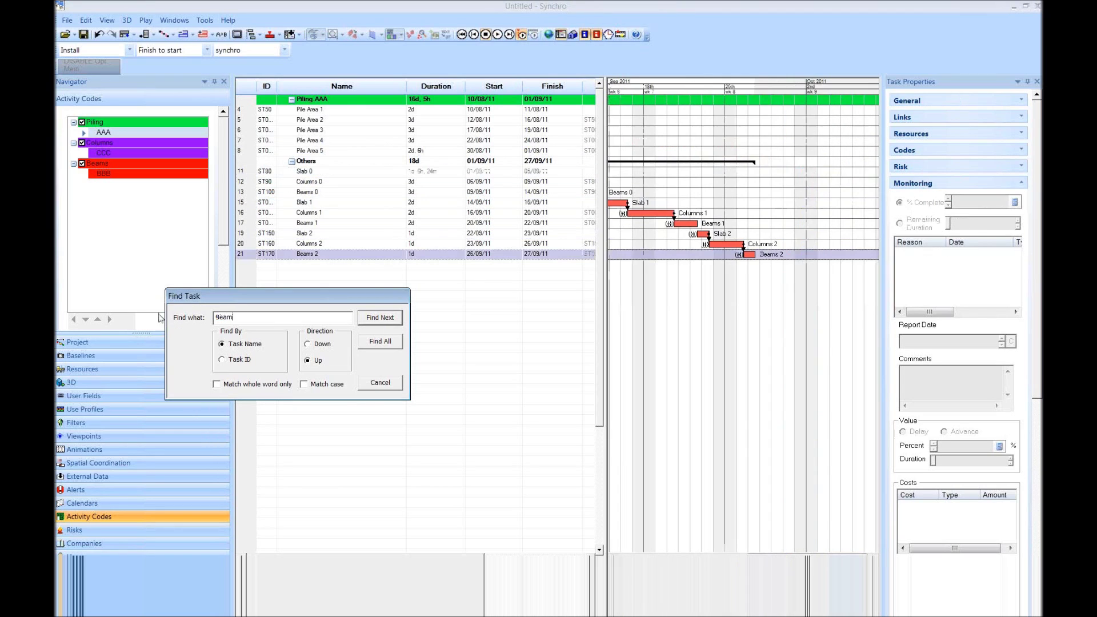
pyautogui.click(378, 341)
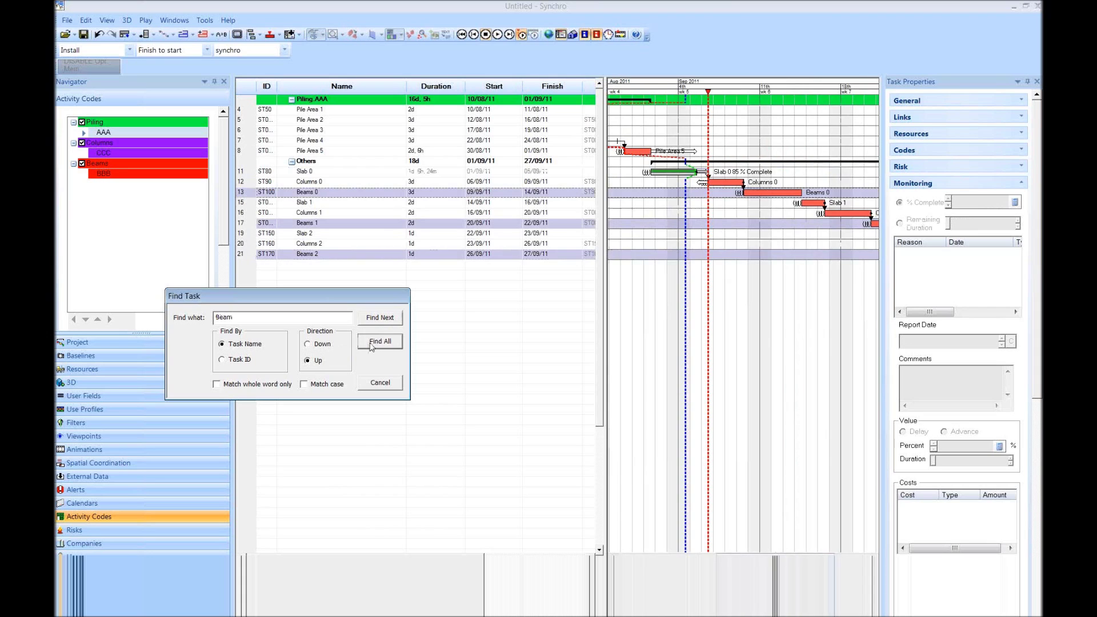
pyautogui.click(111, 164)
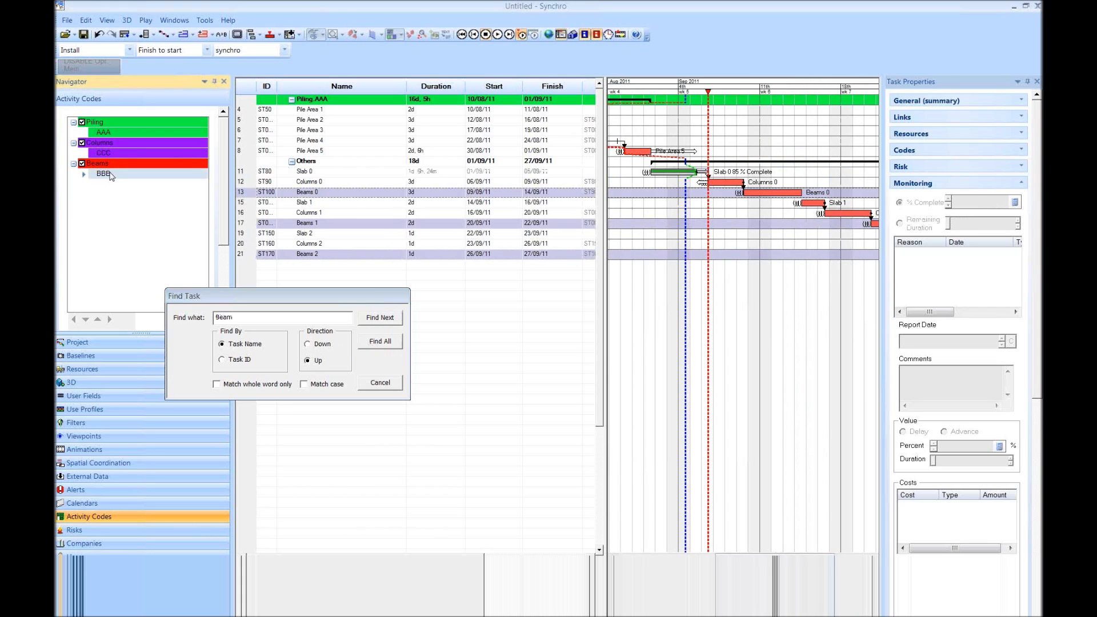
pyautogui.moveTo(309, 194); pyautogui.dragTo(309, 194)
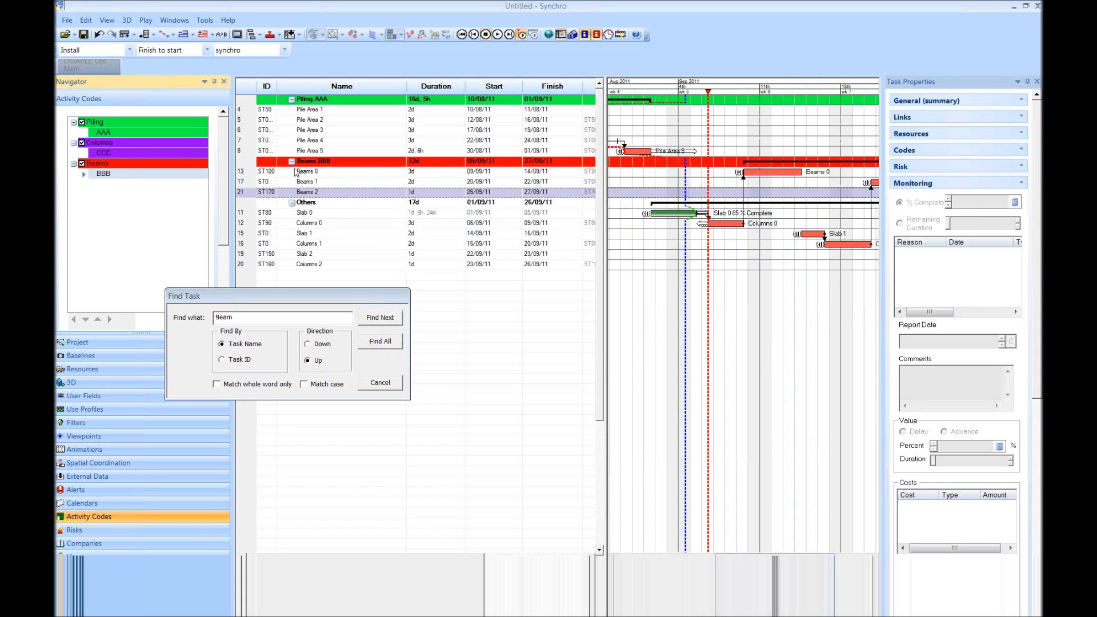
# Step: Find all tasks whose name contains "Columns", assign the Columns code value CCC to them, and close the task search
pyautogui.click(246, 334)
pyautogui.write('Columns')
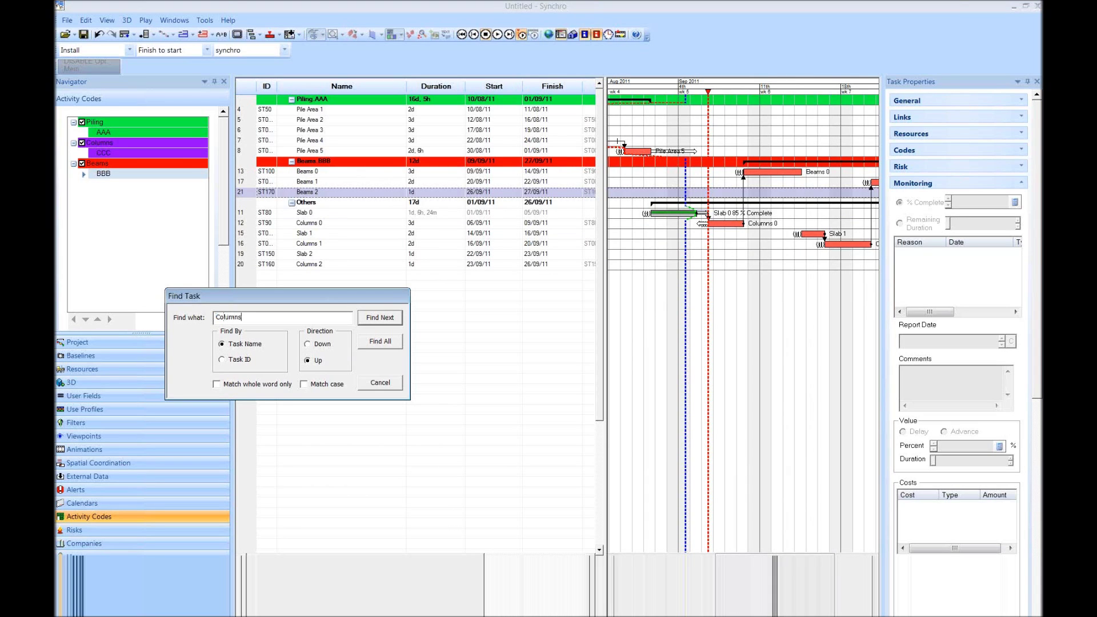
pyautogui.click(373, 341)
pyautogui.moveTo(131, 153); pyautogui.dragTo(293, 228)
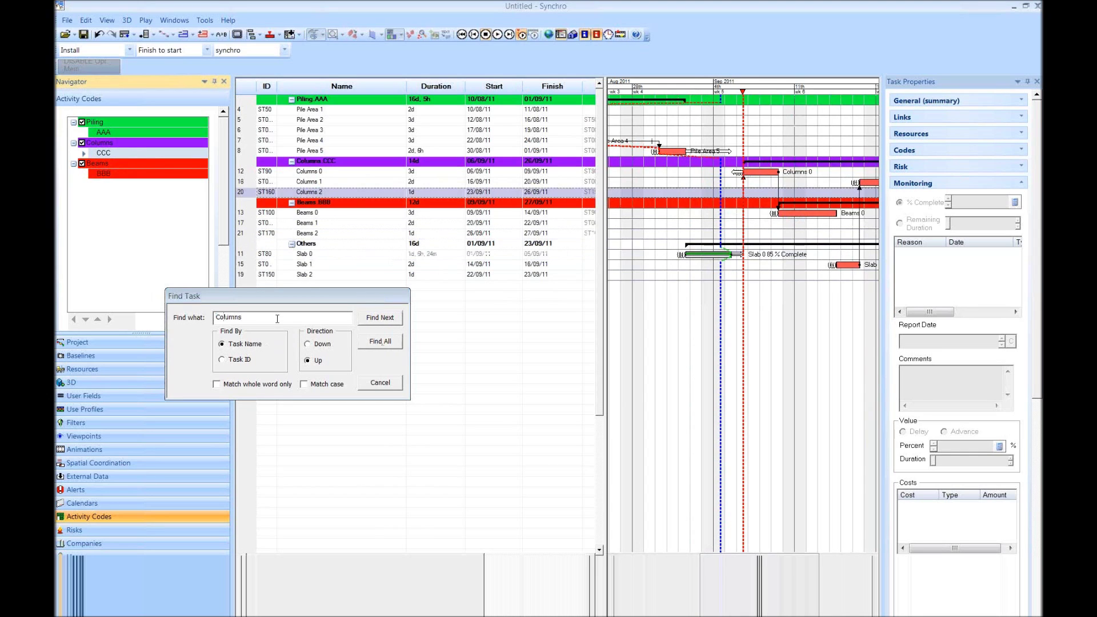
pyautogui.click(379, 382)
# Step: Add a fourth activity code named Slabs below Beams, with the code value DDD under it
pyautogui.rightClick(107, 216)
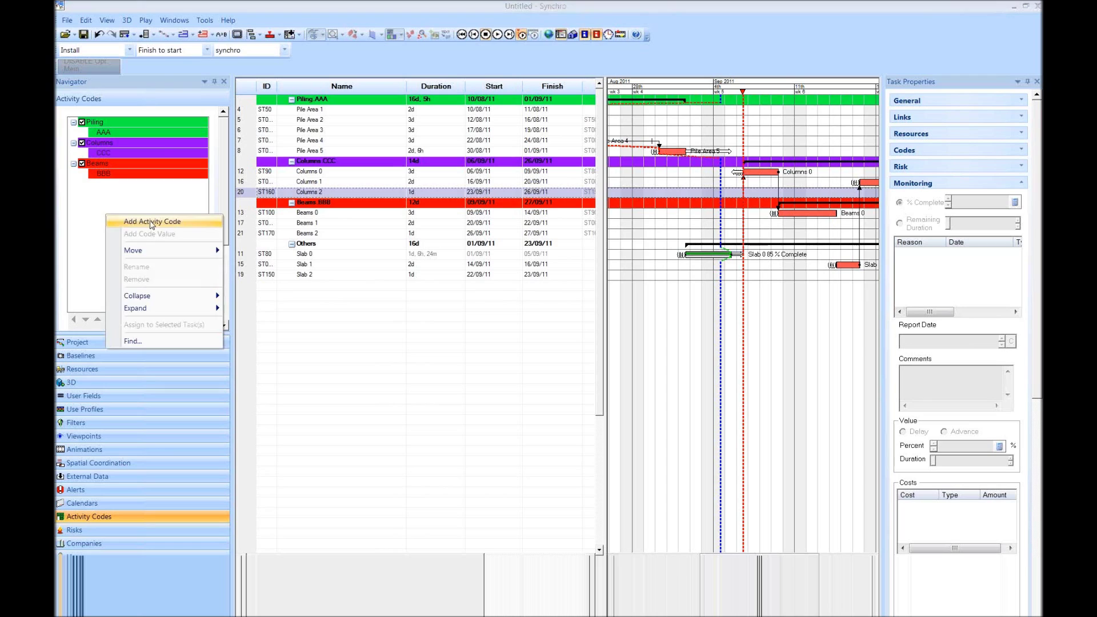
pyautogui.click(151, 222)
pyautogui.write('Slabs')
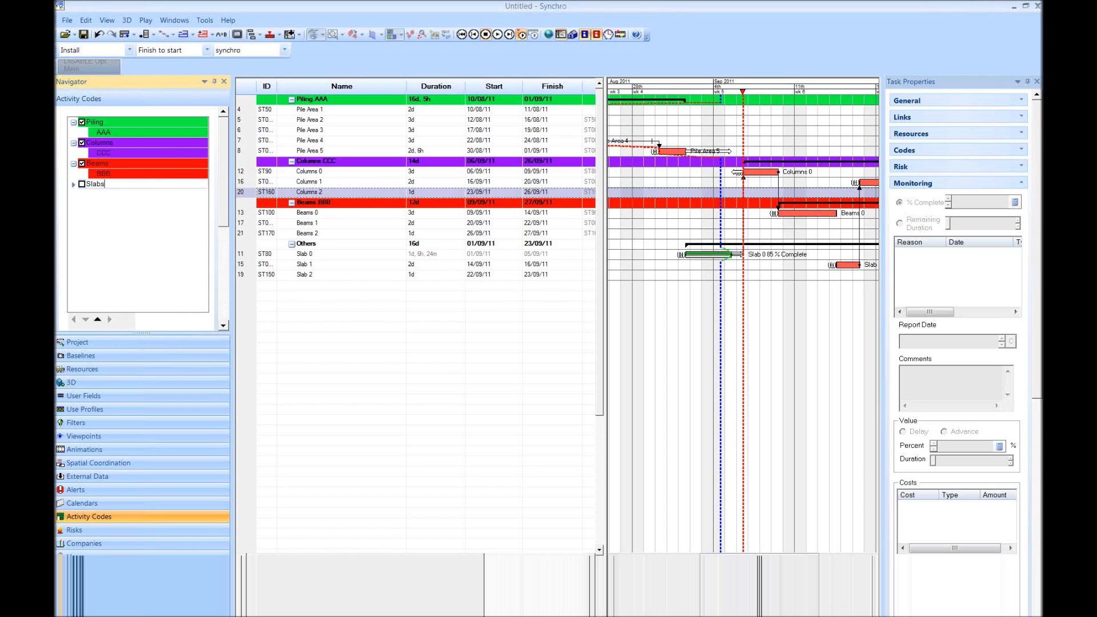
pyautogui.press('Return')
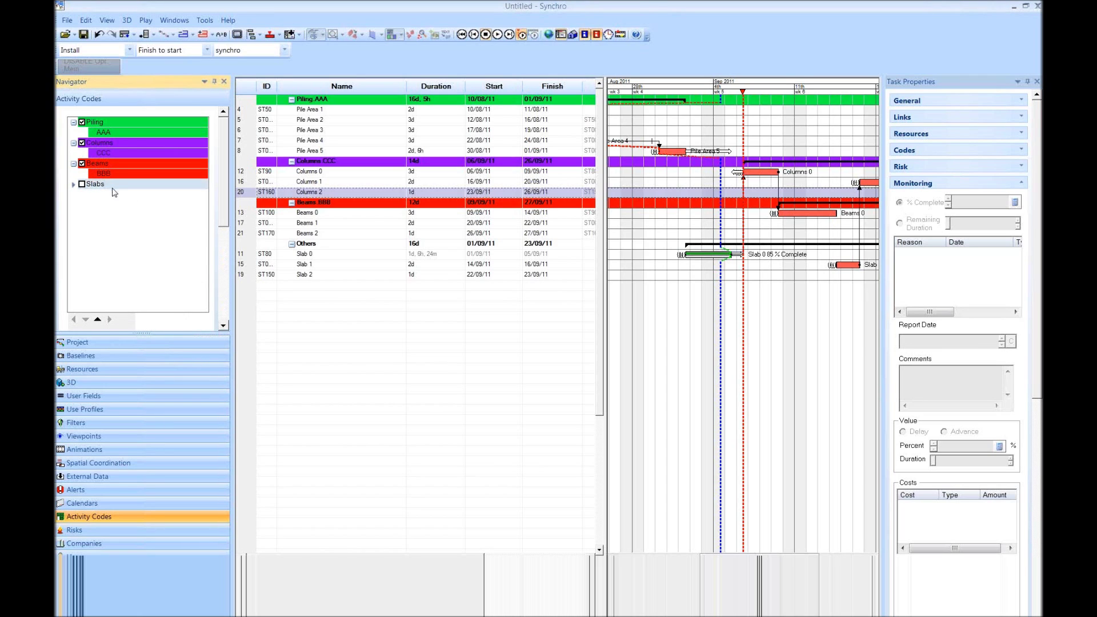
pyautogui.rightClick(111, 186)
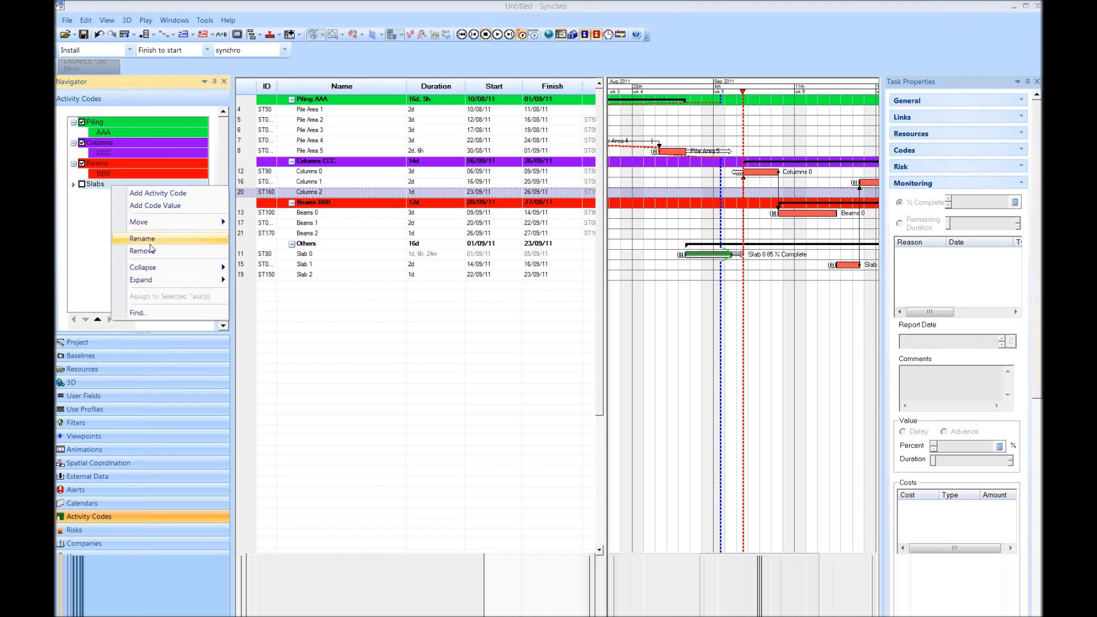
pyautogui.click(175, 206)
pyautogui.write('DDD')
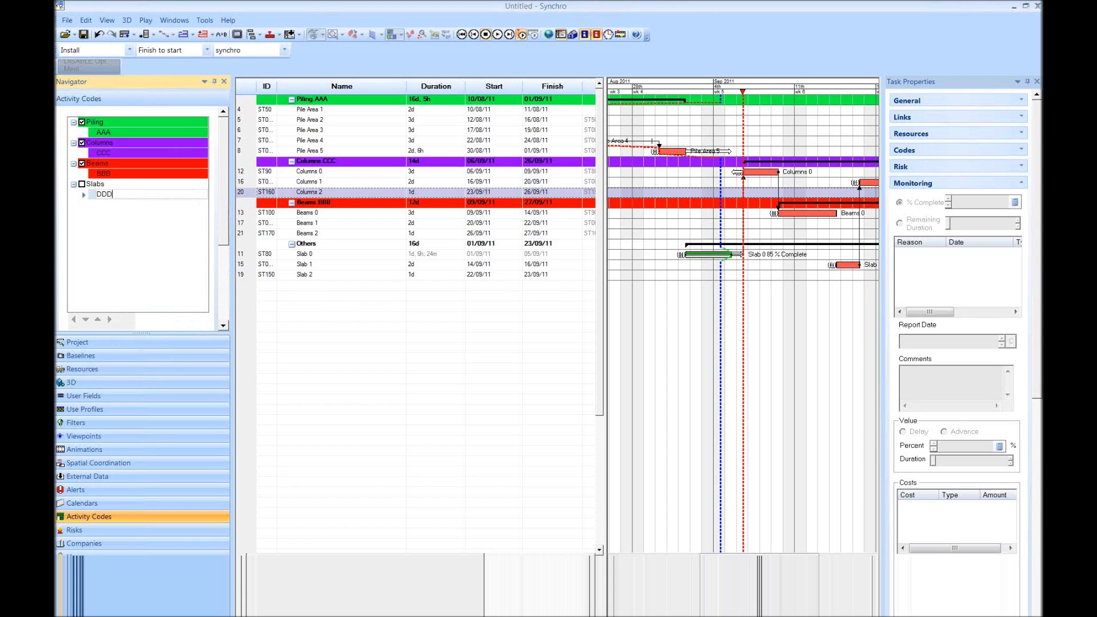
pyautogui.press('Return')
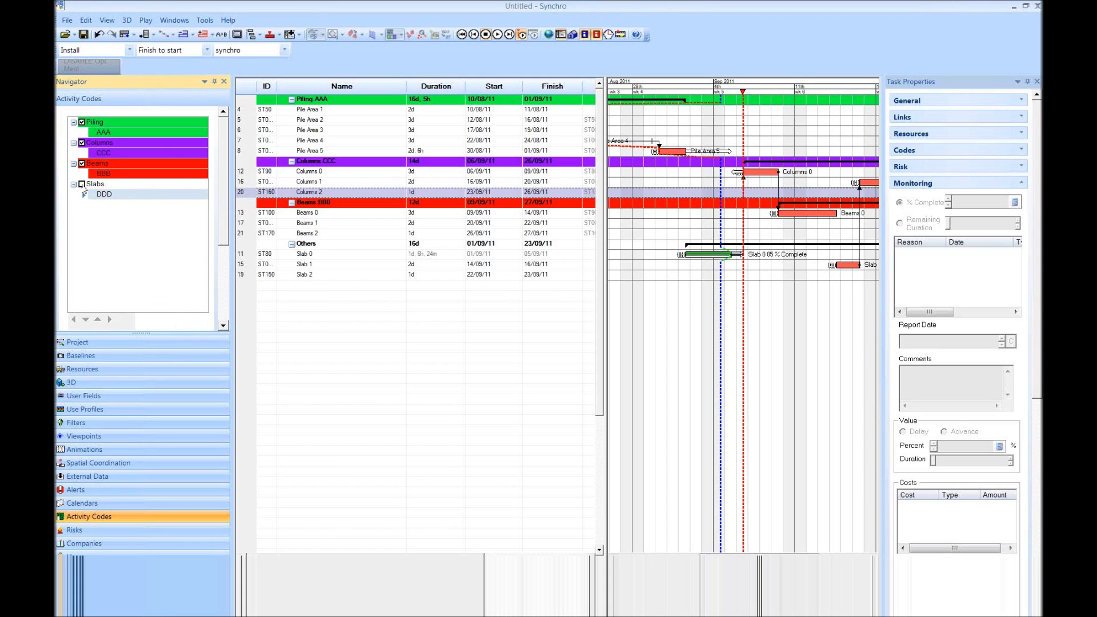
# Step: Set the background colour of the Slabs activity code to yellow
pyautogui.click(223, 317)
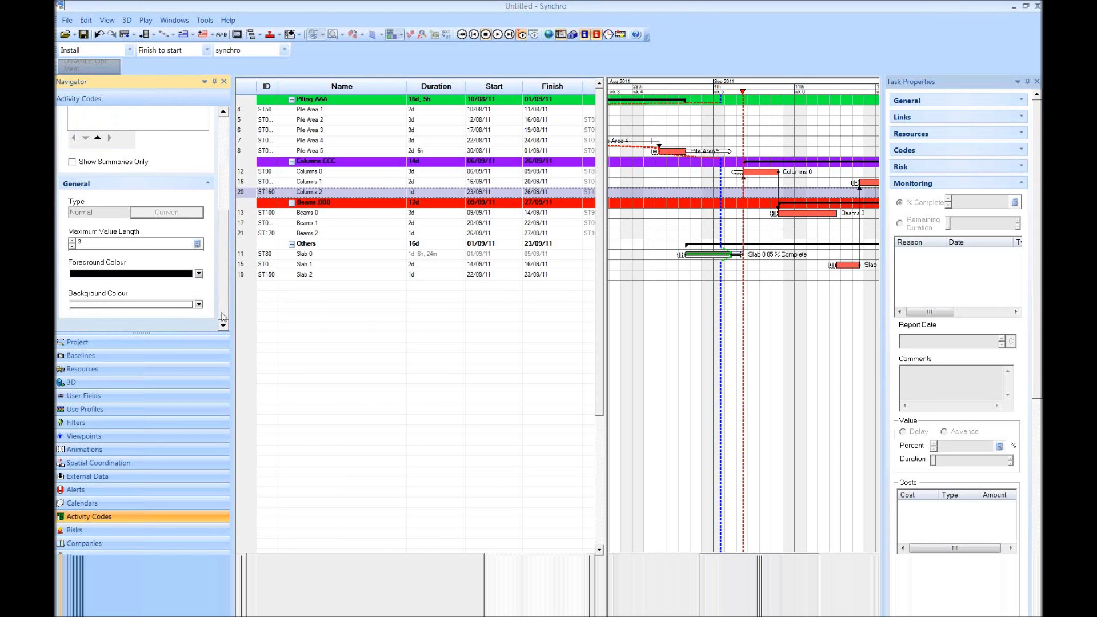
pyautogui.click(199, 306)
pyautogui.click(523, 317)
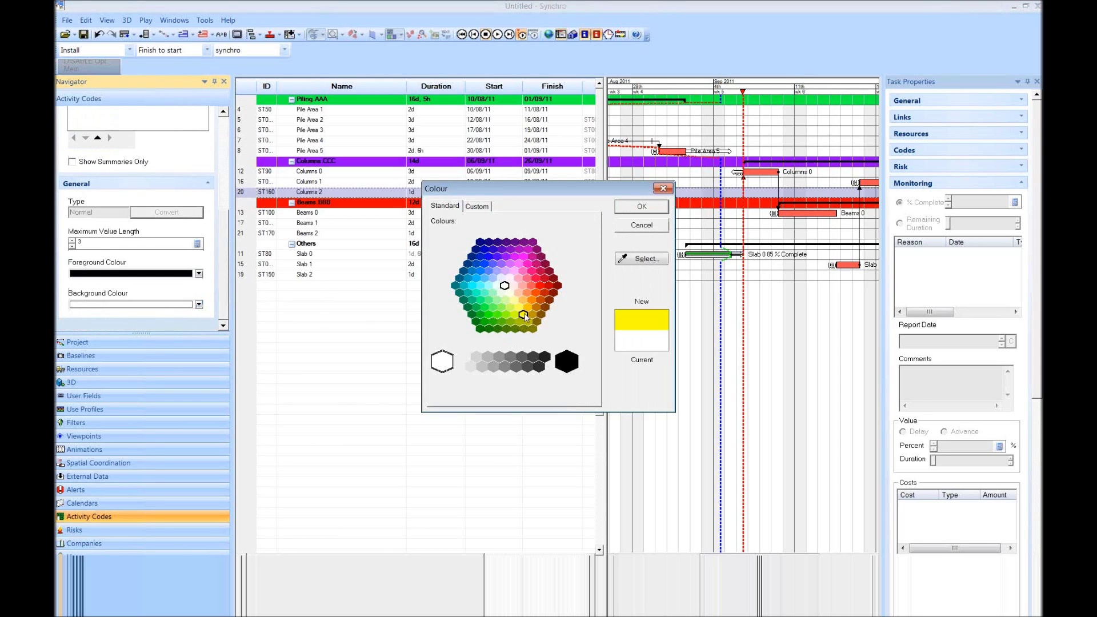
pyautogui.click(641, 206)
pyautogui.scroll(5, 225, 228)
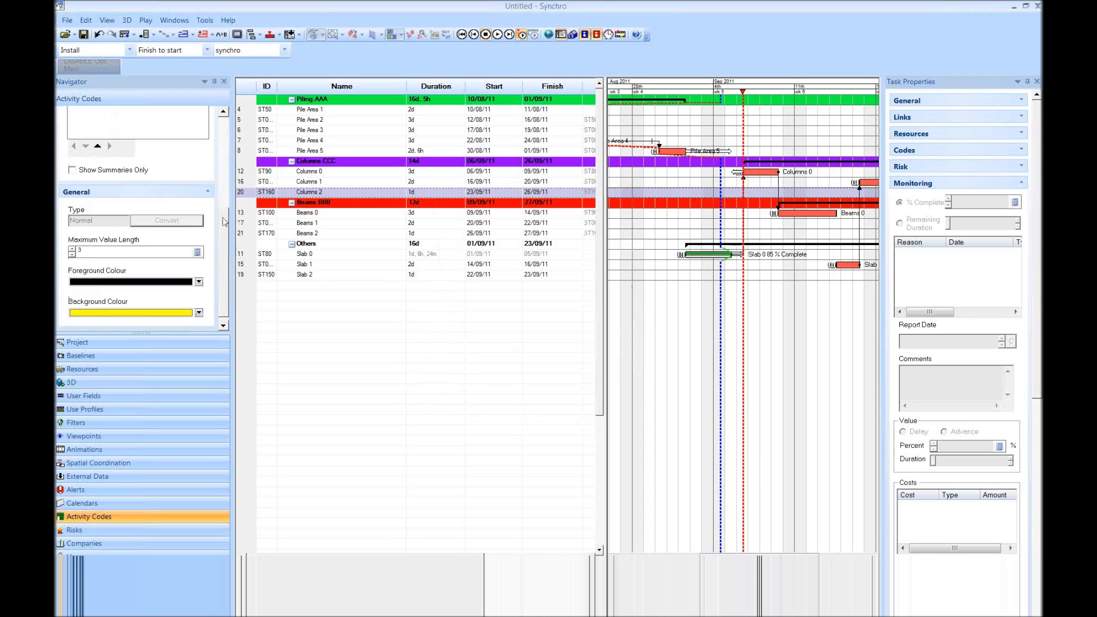
# Step: Enable the Slabs activity code and assign its code value DDD to the Slab 0, Slab 1 and Slab 2 tasks
pyautogui.click(306, 254)
pyautogui.keyDown('shift'); pyautogui.click(308, 274); pyautogui.keyUp('shift')
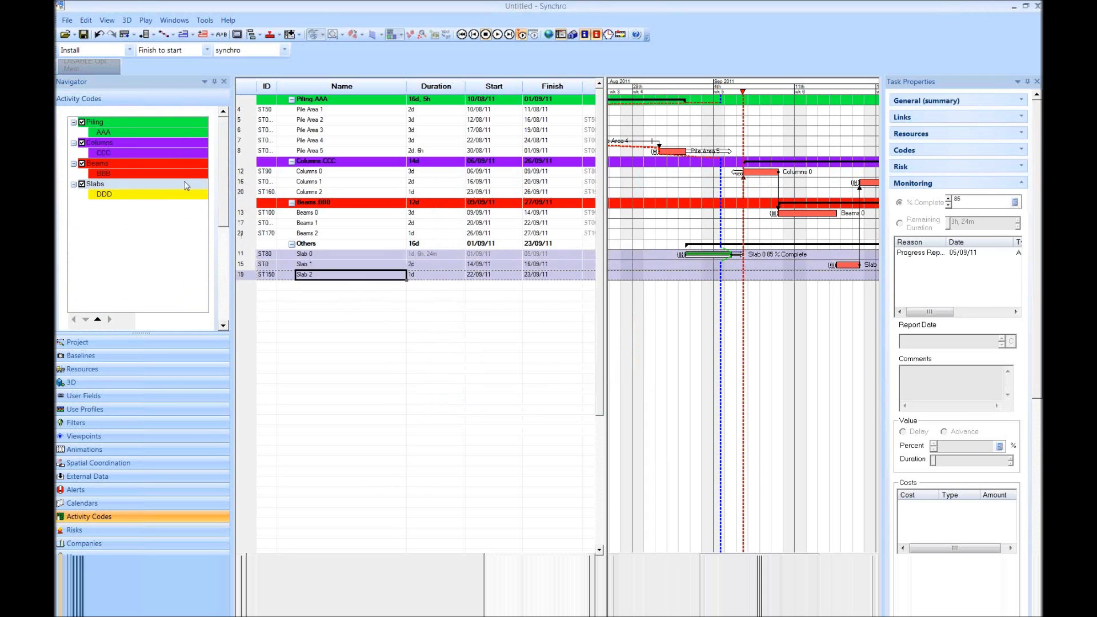
pyautogui.moveTo(320, 269); pyautogui.dragTo(321, 270)
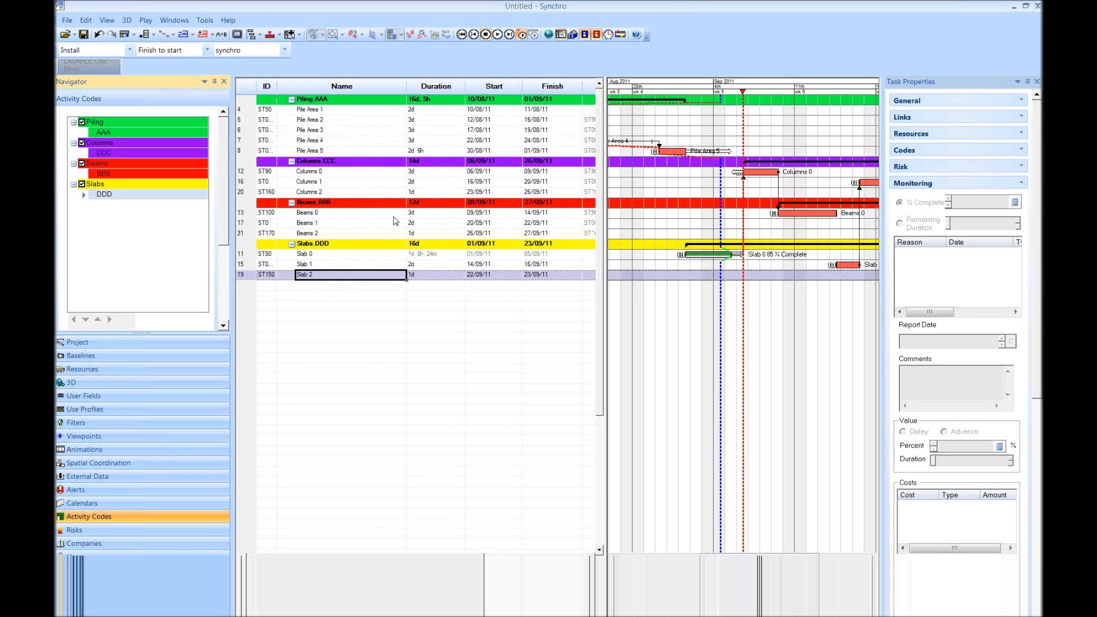
# Step: Switch the Gantt mode from the activity code grouping back to the original task hierarchy
pyautogui.keyDown('ctrl'); pyautogui.scroll(-5, 678, 236); pyautogui.keyUp('ctrl')
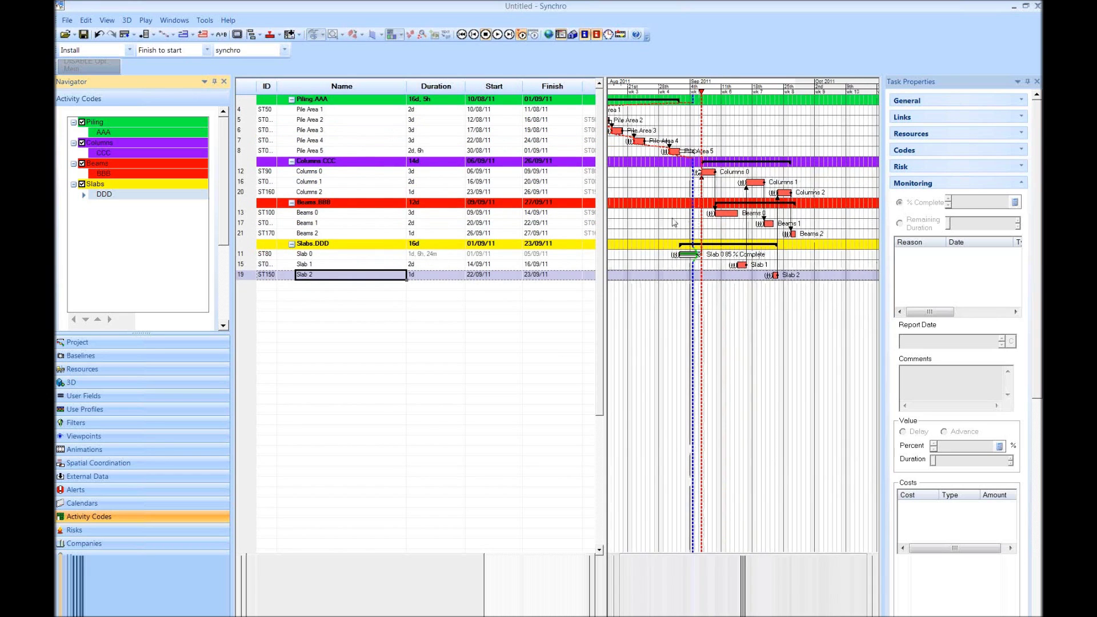
pyautogui.keyDown('ctrl'); pyautogui.scroll(-3, 729, 187); pyautogui.keyUp('ctrl')
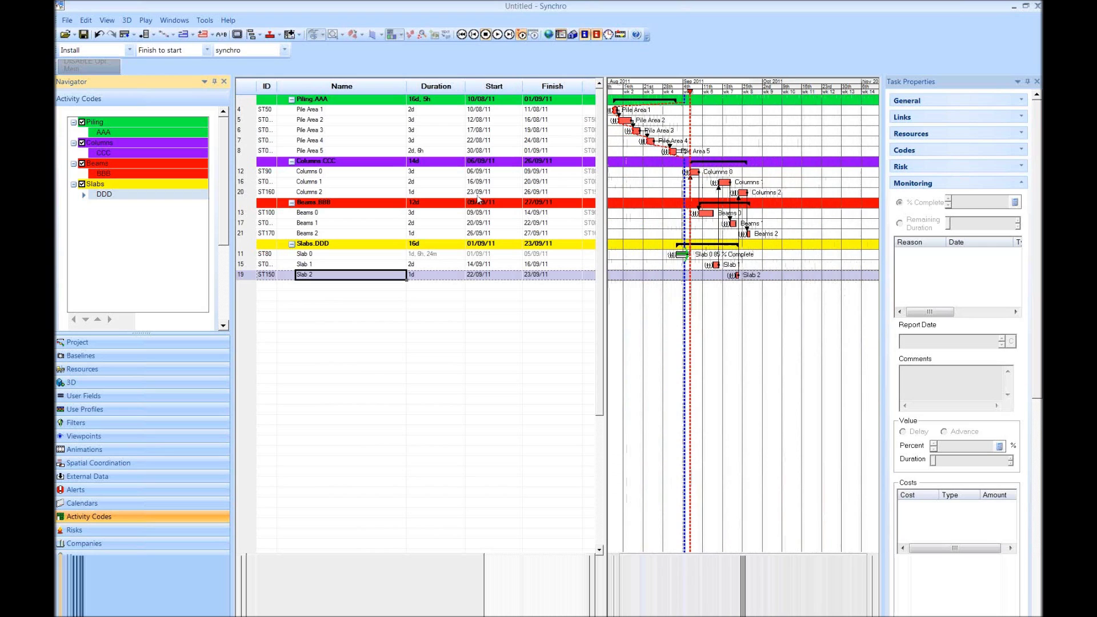
pyautogui.keyDown('ctrl'); pyautogui.scroll(-2, 721, 179); pyautogui.keyUp('ctrl')
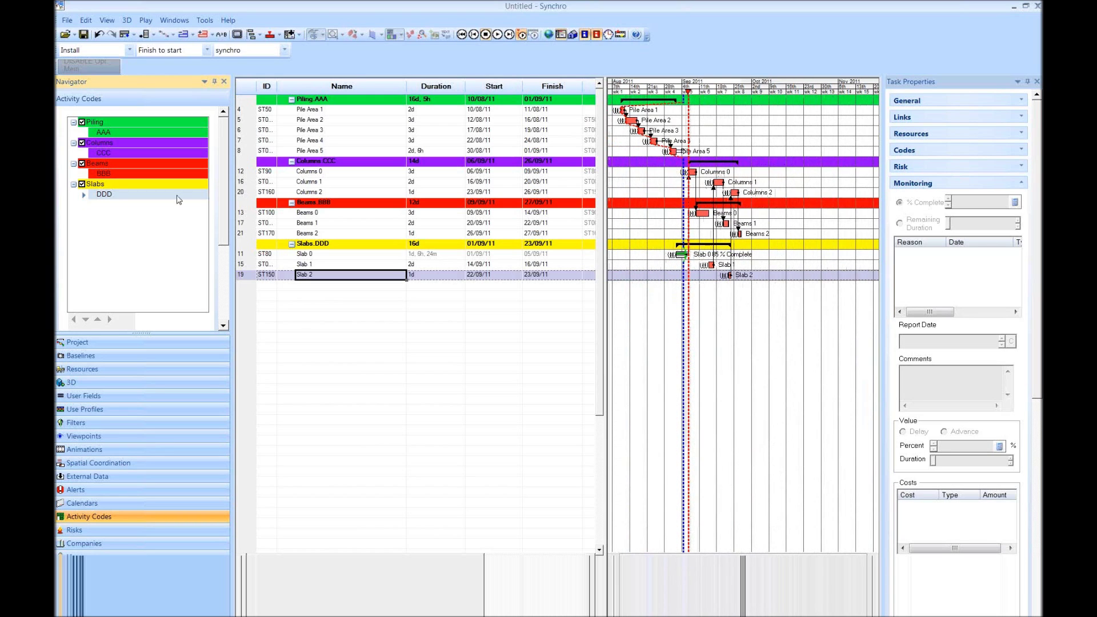
pyautogui.click(107, 20)
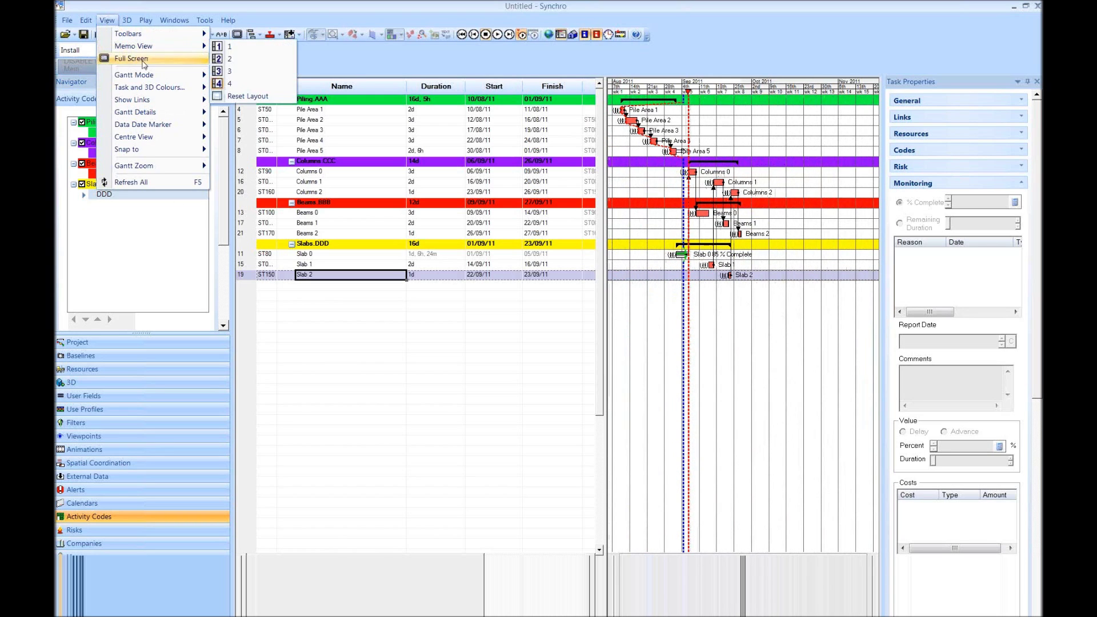
pyautogui.moveTo(147, 75)
pyautogui.click(262, 76)
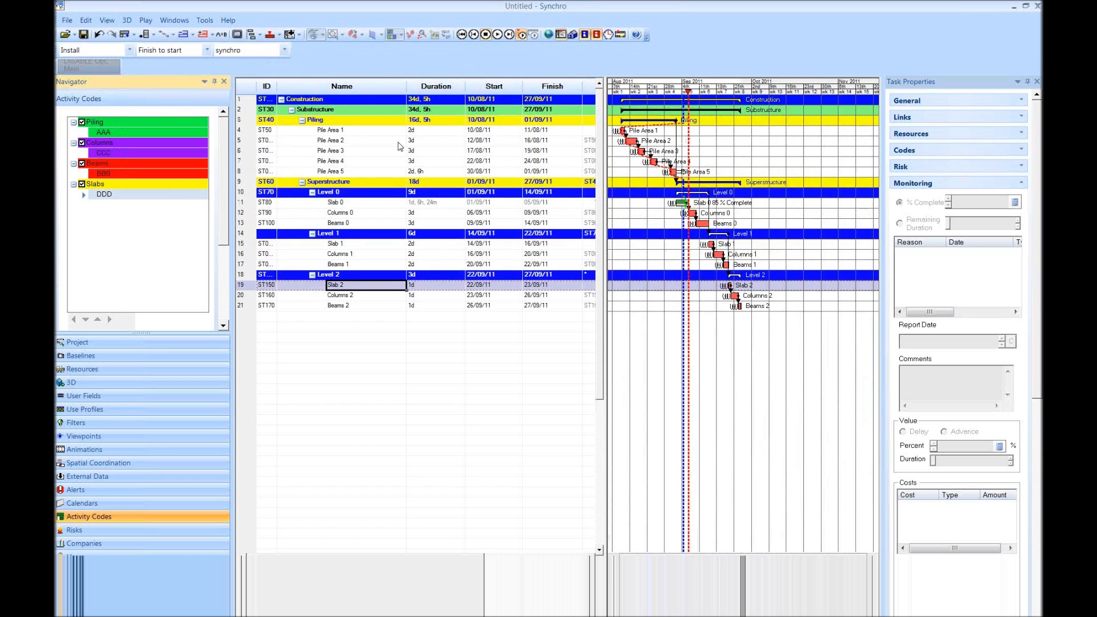
# Step: Check the start date of the Columns 0 task in its calendar without changing it
pyautogui.keyDown('ctrl'); pyautogui.scroll(4, 639, 272); pyautogui.keyUp('ctrl')
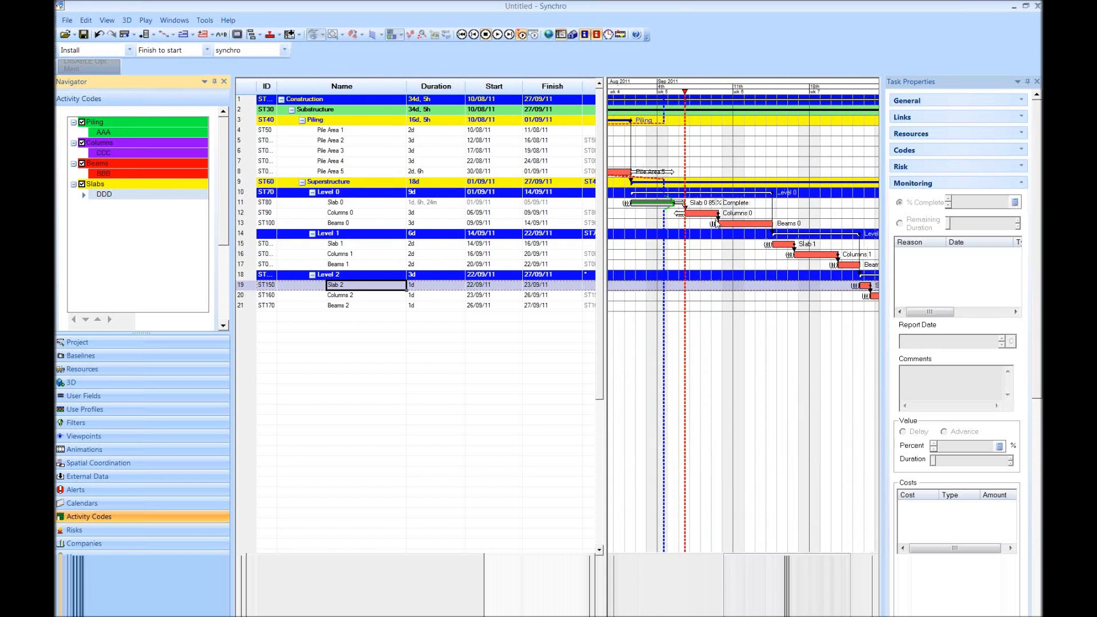
pyautogui.keyDown('ctrl'); pyautogui.scroll(-2, 712, 223); pyautogui.keyUp('ctrl')
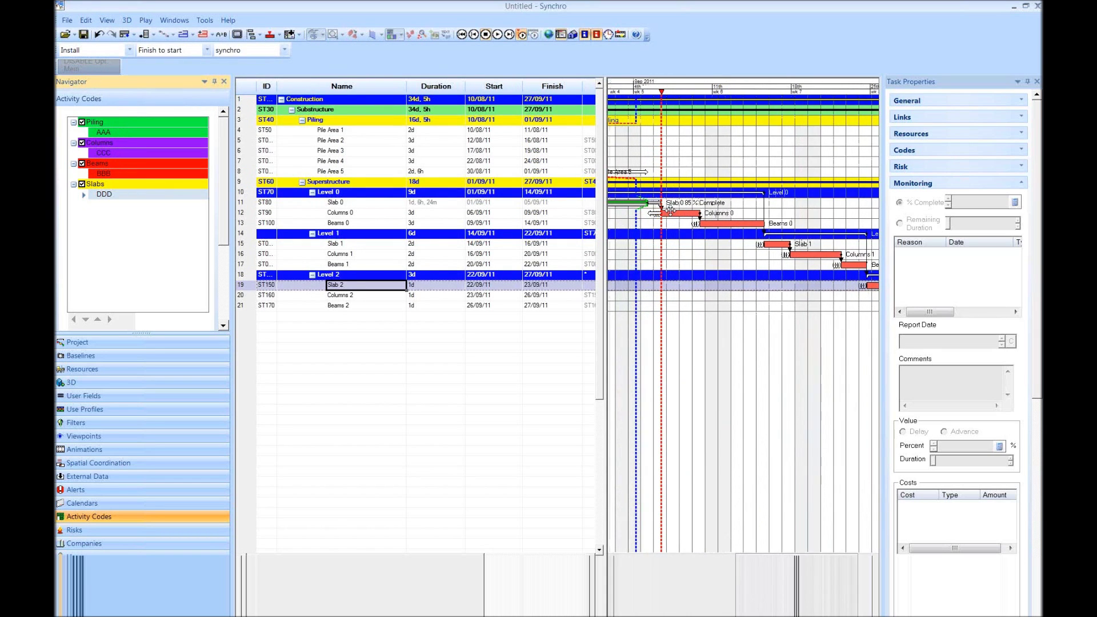
pyautogui.keyDown('ctrl'); pyautogui.scroll(2, 672, 235); pyautogui.keyUp('ctrl')
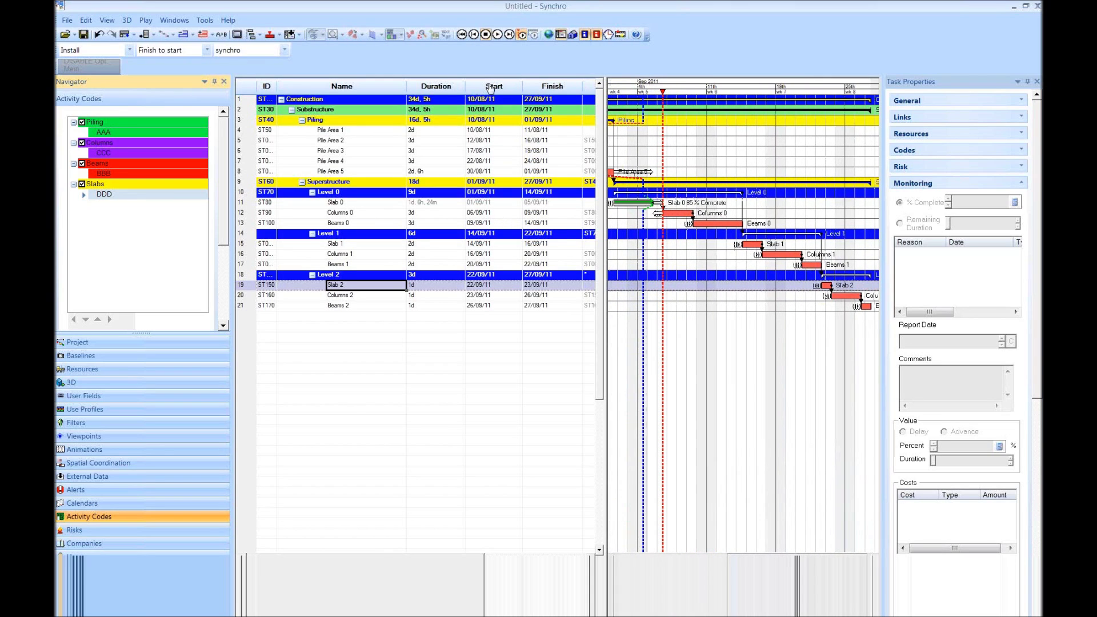
pyautogui.click(504, 213)
pyautogui.click(504, 213)
pyautogui.click(518, 214)
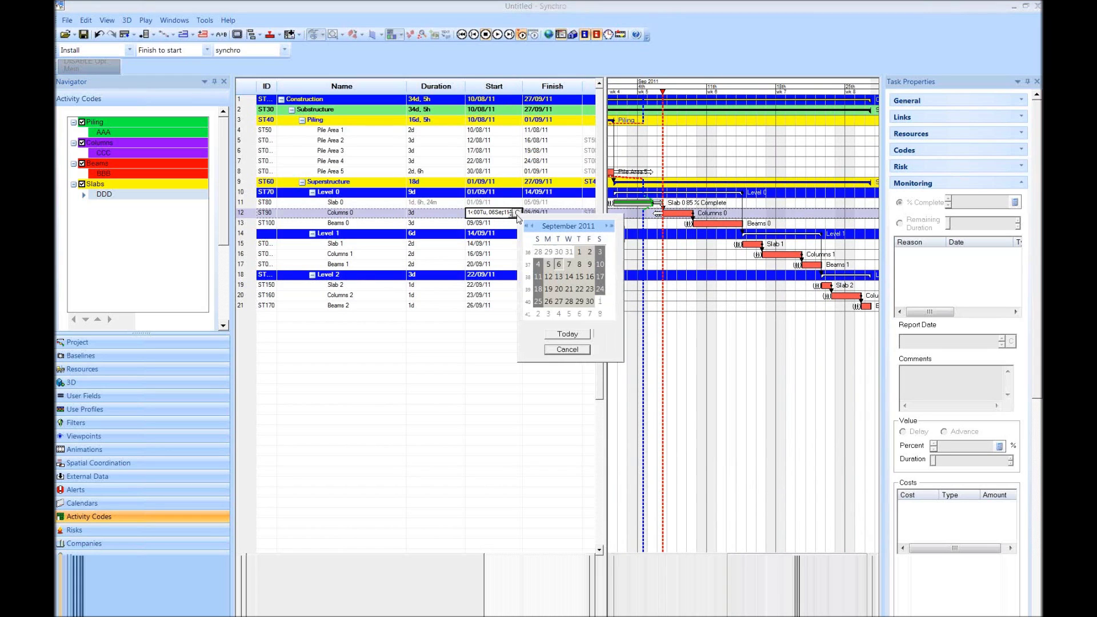
pyautogui.click(573, 349)
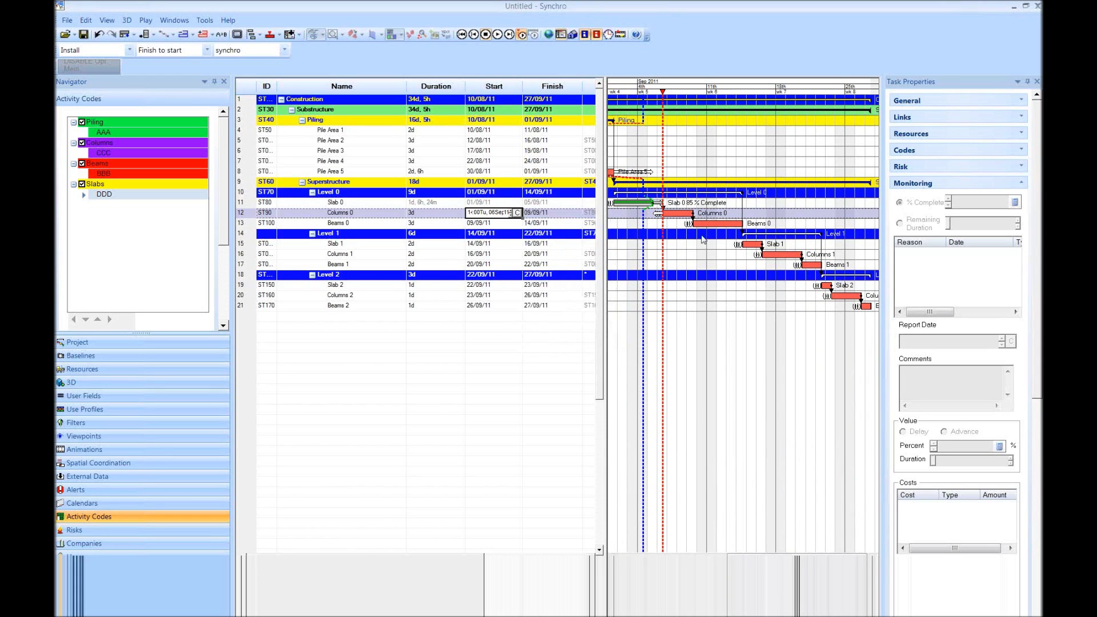
# Step: Change the link from Slab 0 to its successor Columns 0 to Start -> Start and reschedule the project
pyautogui.click(354, 203)
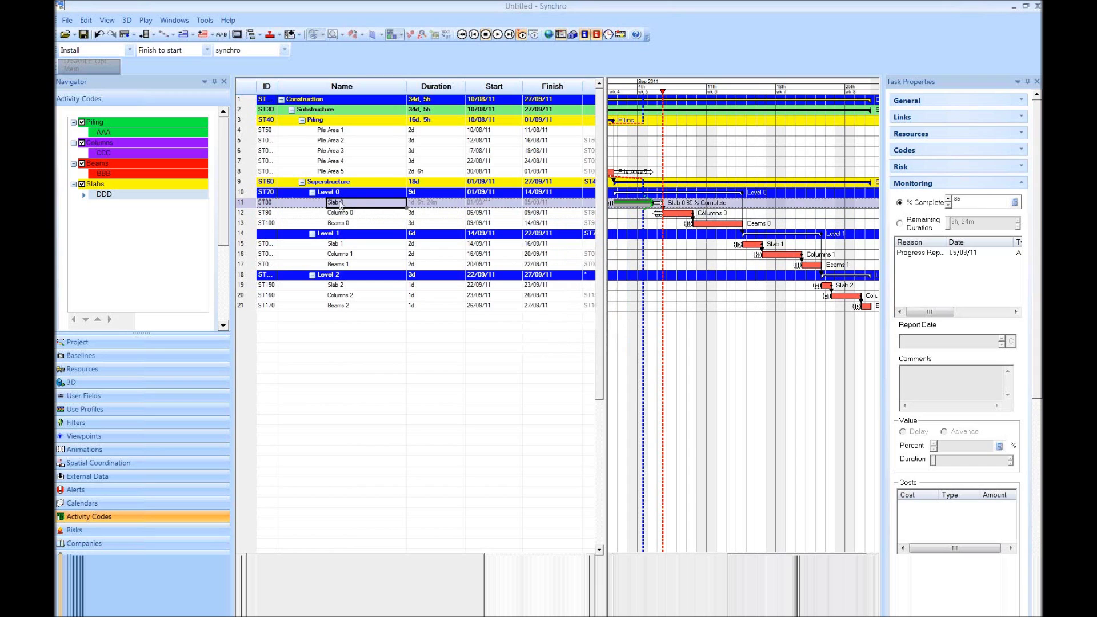
pyautogui.click(917, 118)
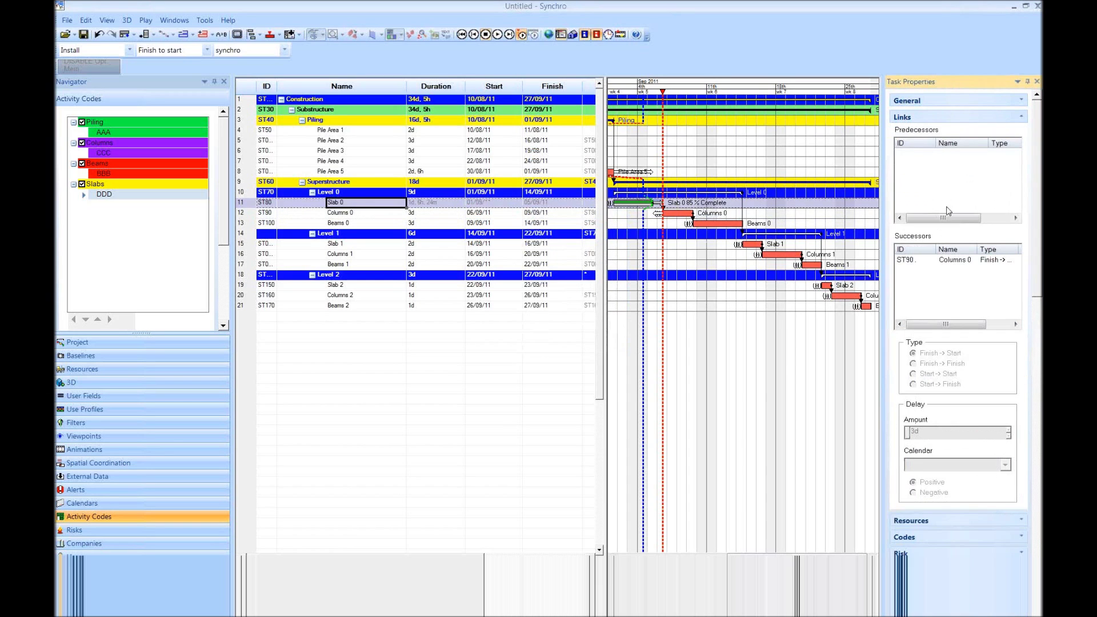
pyautogui.click(917, 260)
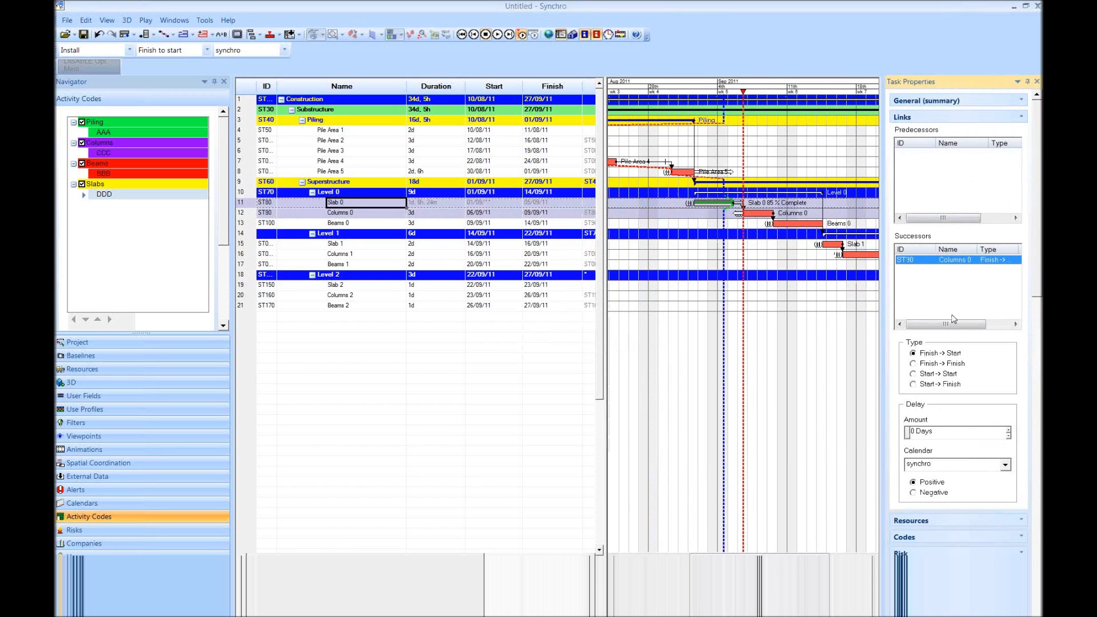
pyautogui.click(913, 375)
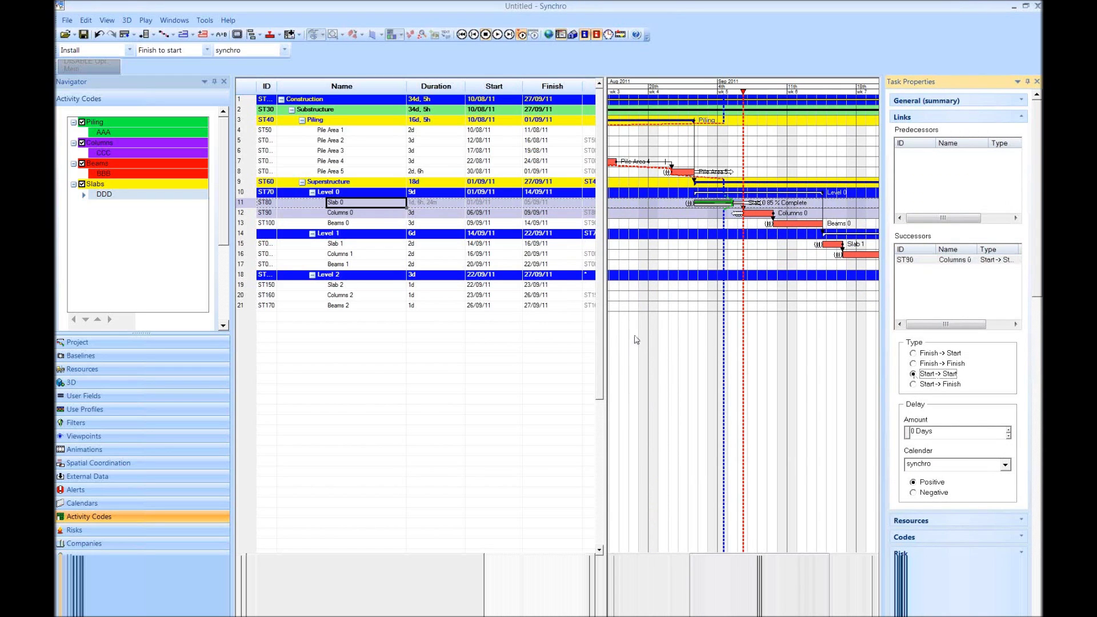
pyautogui.press('F9')
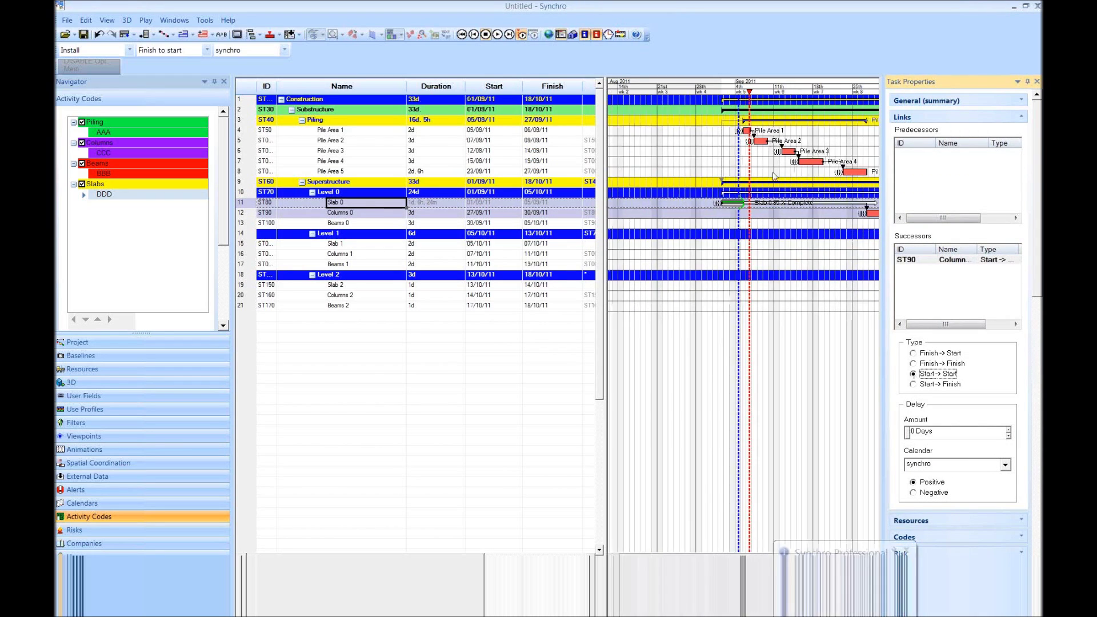
# Step: Examine the rescheduled task bars across the whole Gantt chart, down to the Beams 2 task and its links
pyautogui.keyDown('ctrl'); pyautogui.scroll(5, 724, 162); pyautogui.keyUp('ctrl')
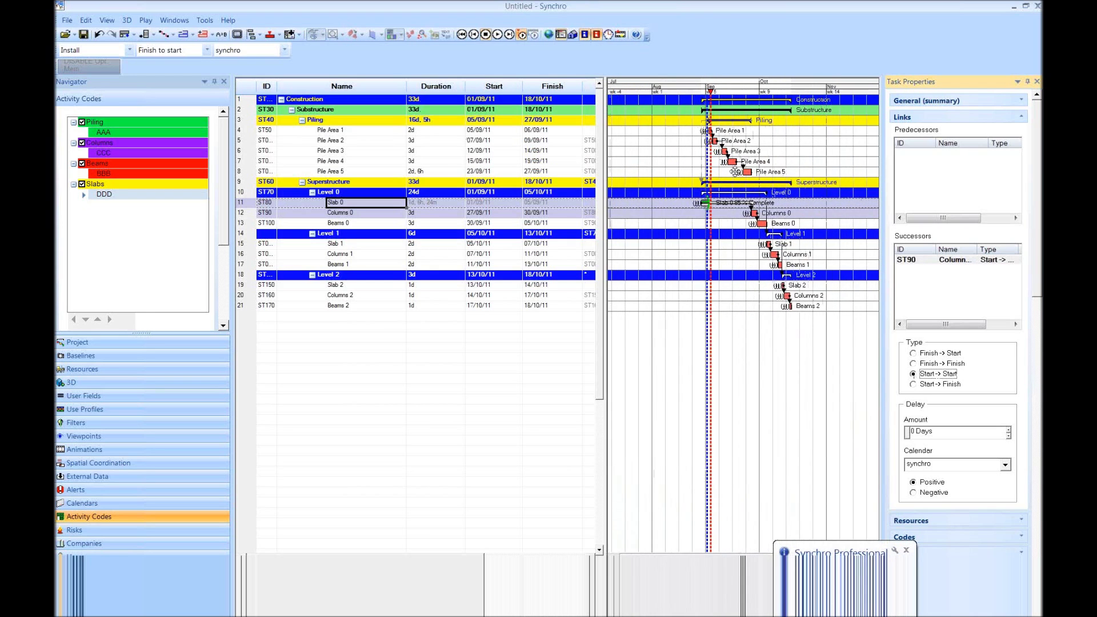
pyautogui.keyDown('ctrl'); pyautogui.scroll(-3, 743, 175); pyautogui.keyUp('ctrl')
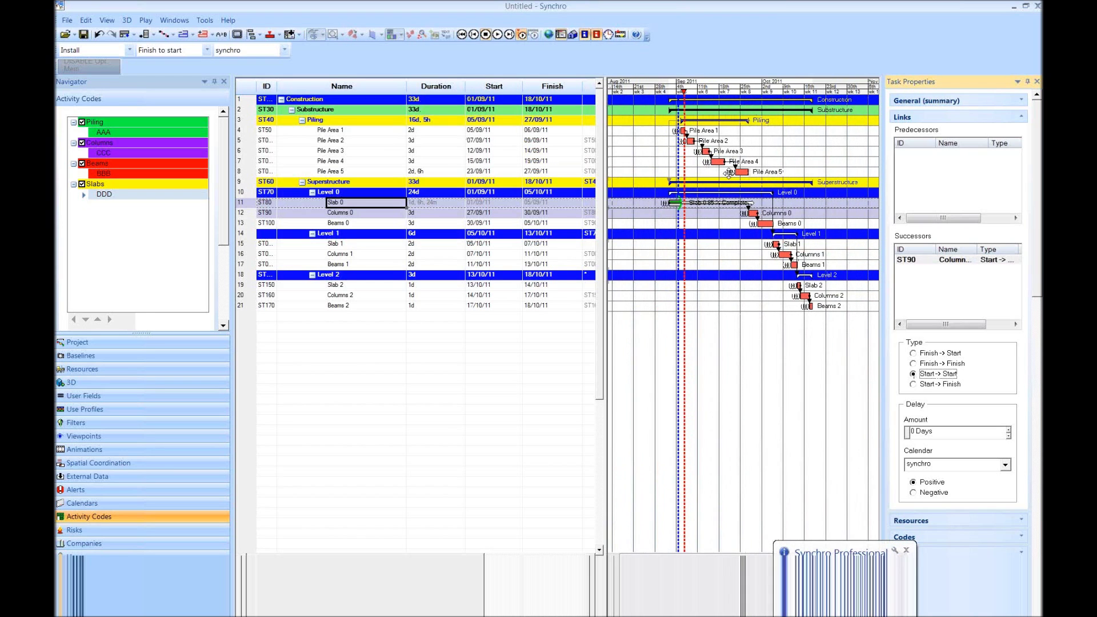
pyautogui.click(352, 306)
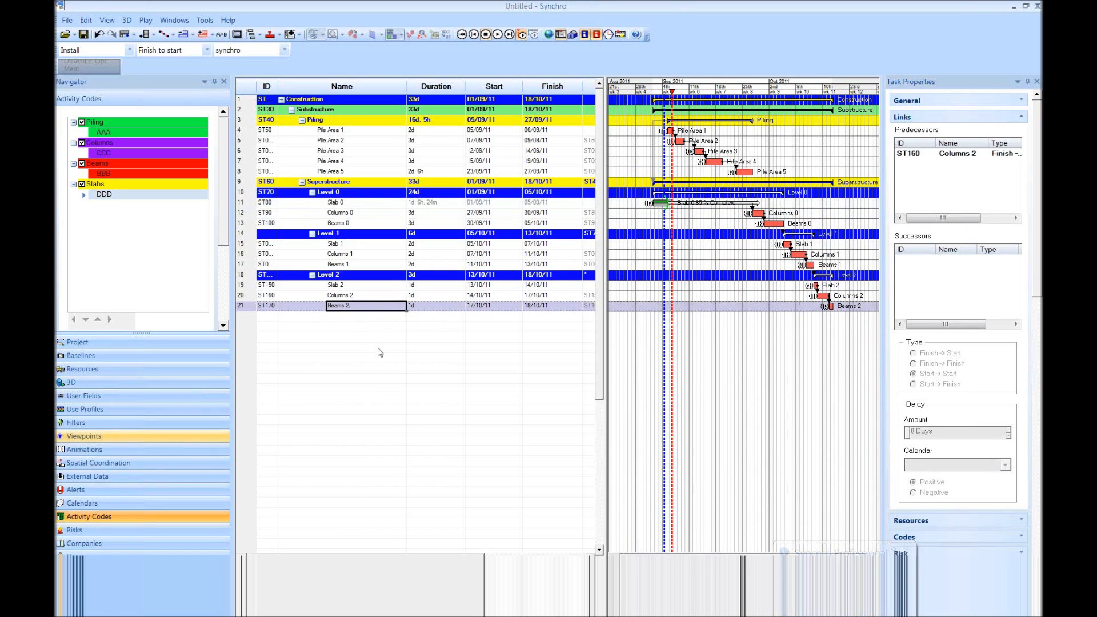
pyautogui.scroll(-2, 441, 306)
pyautogui.scroll(2, 421, 323)
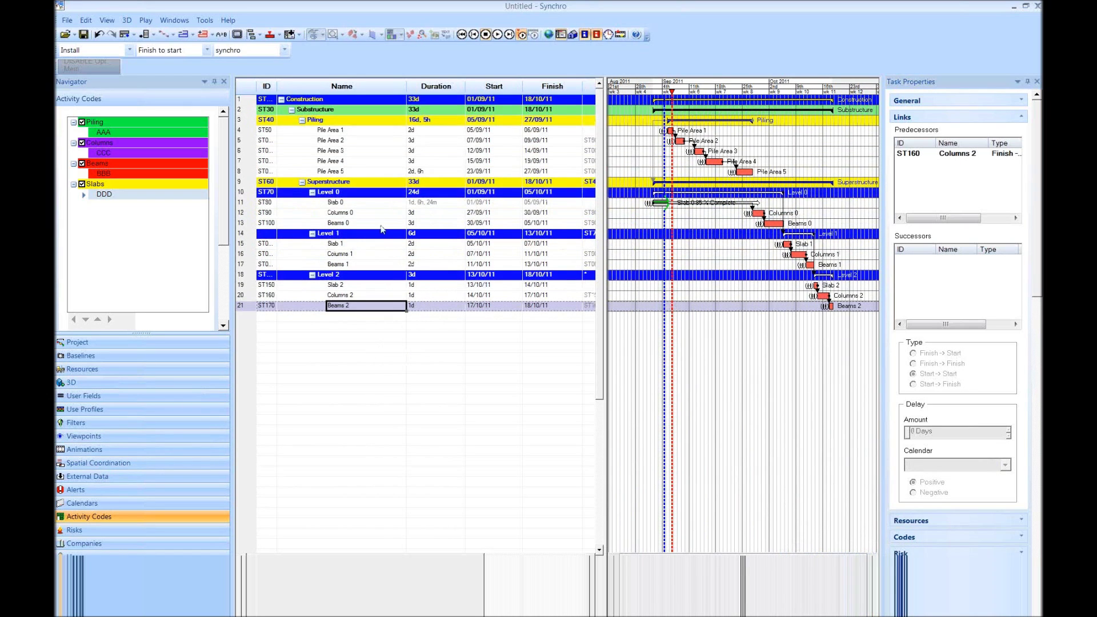